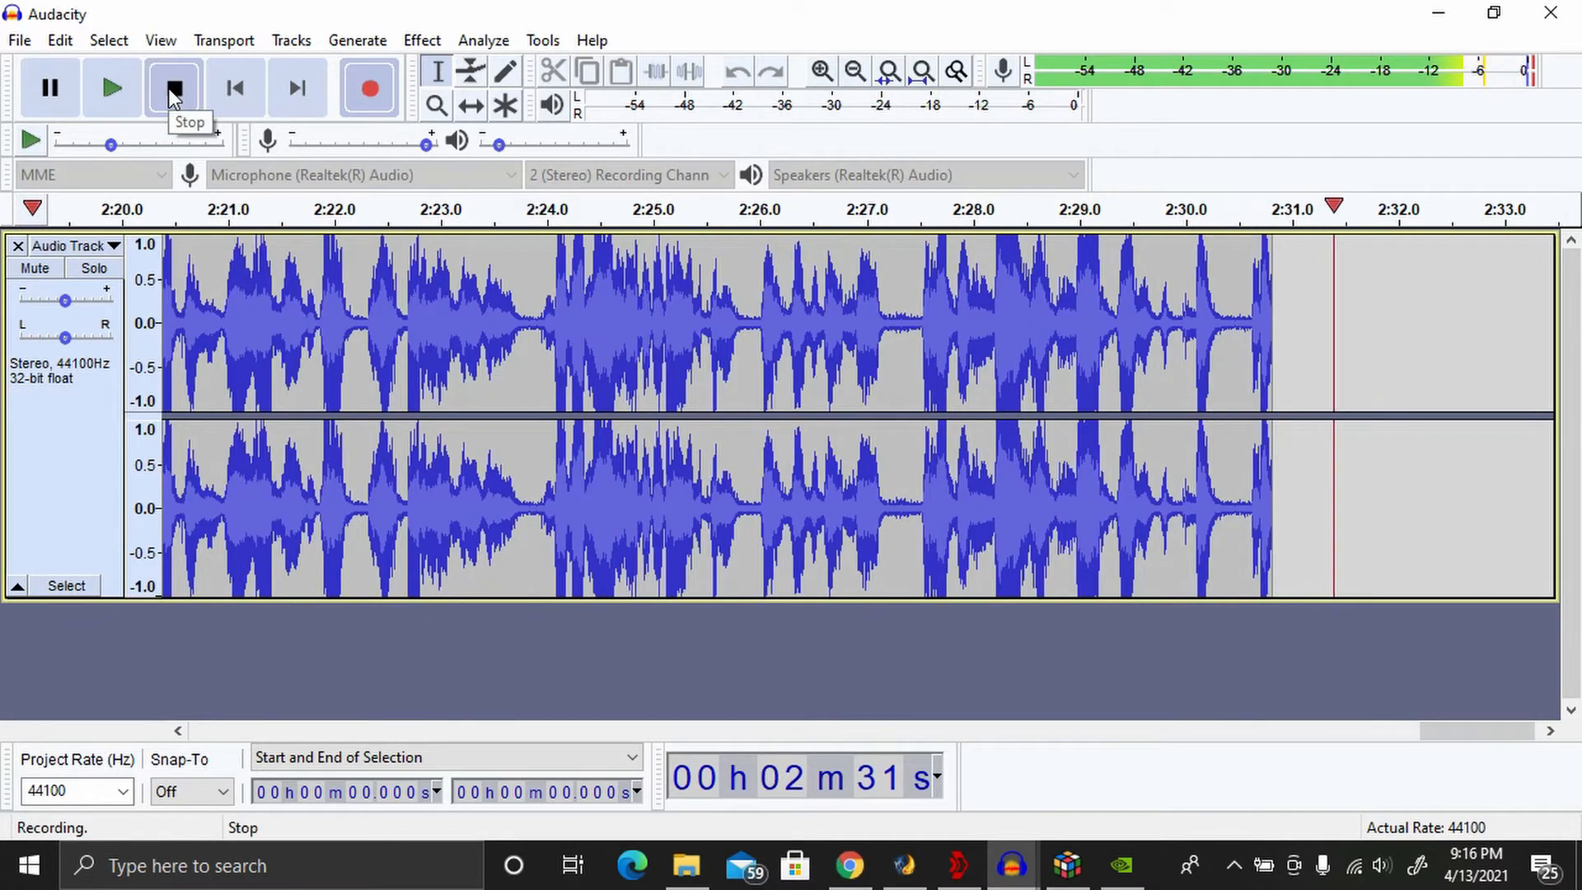
Switch to the other Audacity window that holds the imported MP3 recording.
click(173, 88)
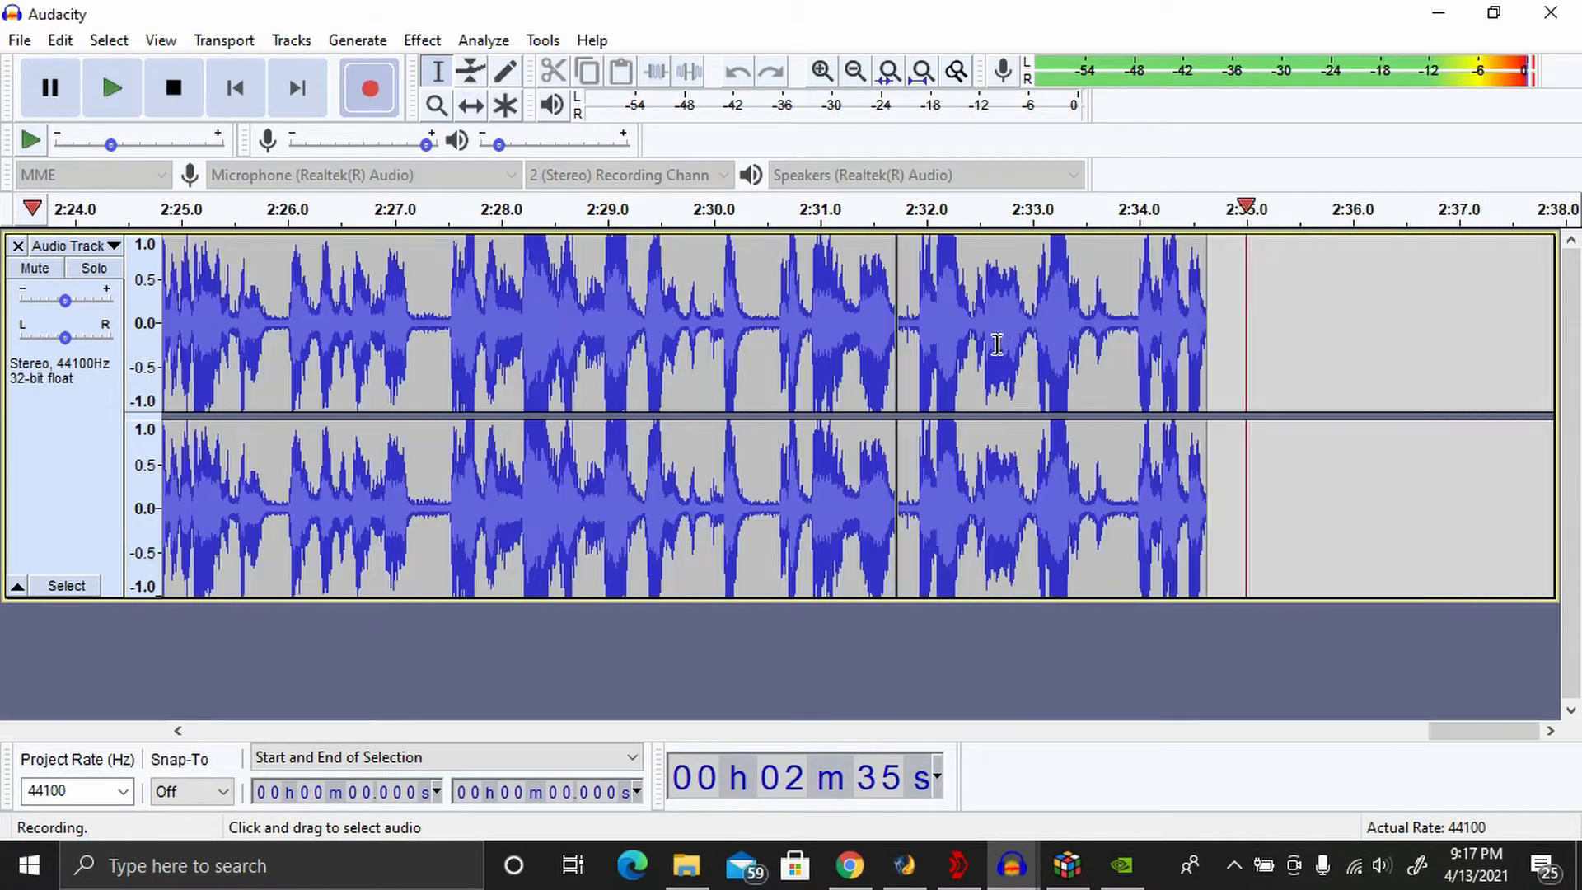
mouse_move(1019, 880)
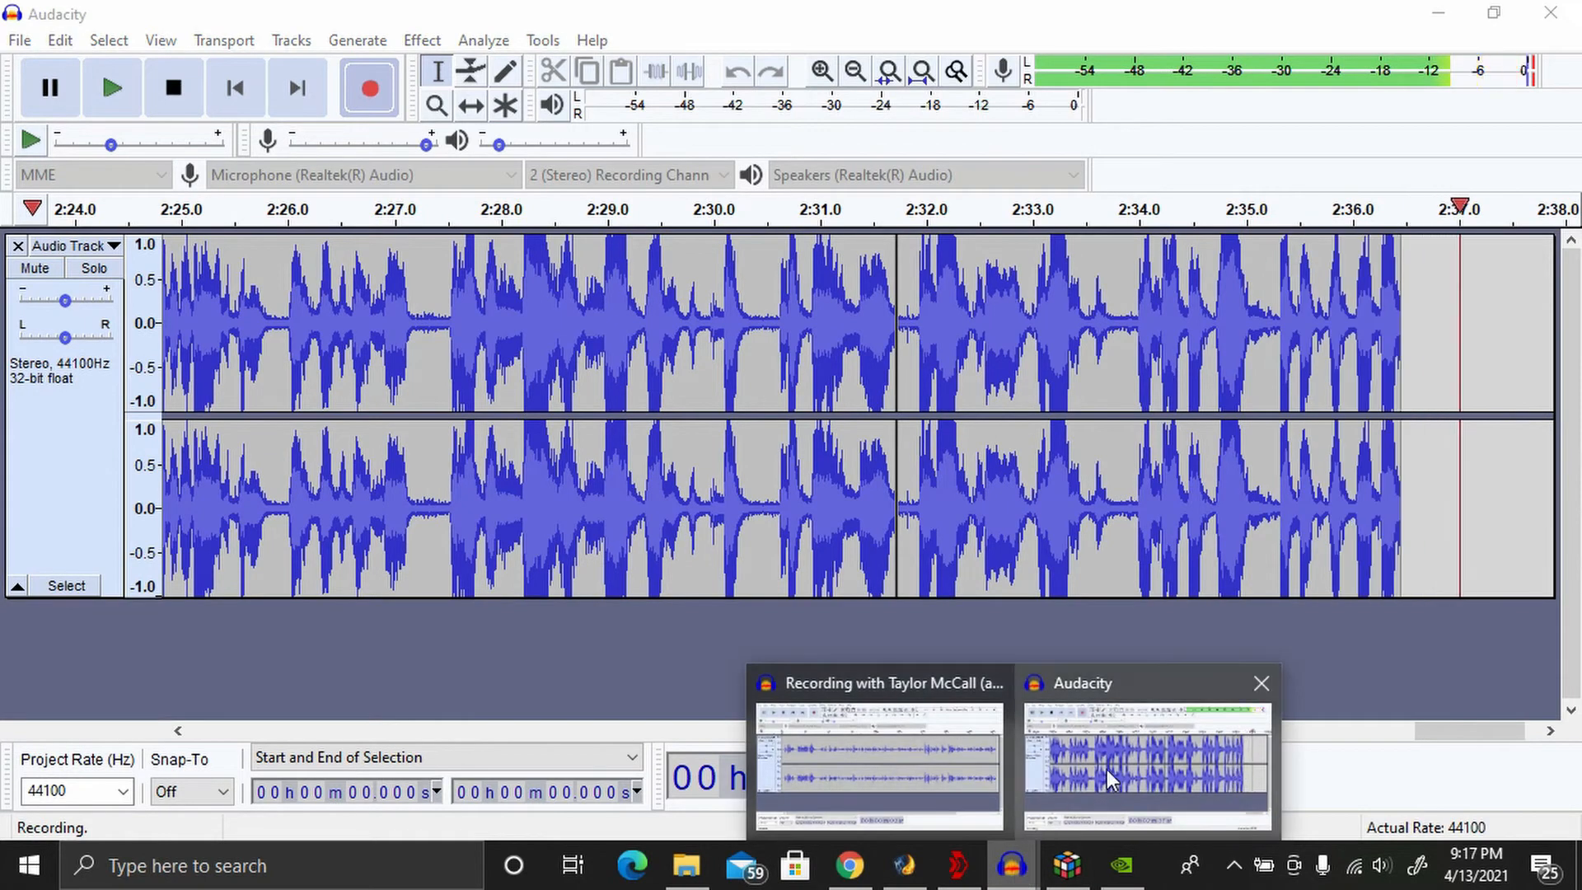
click(923, 755)
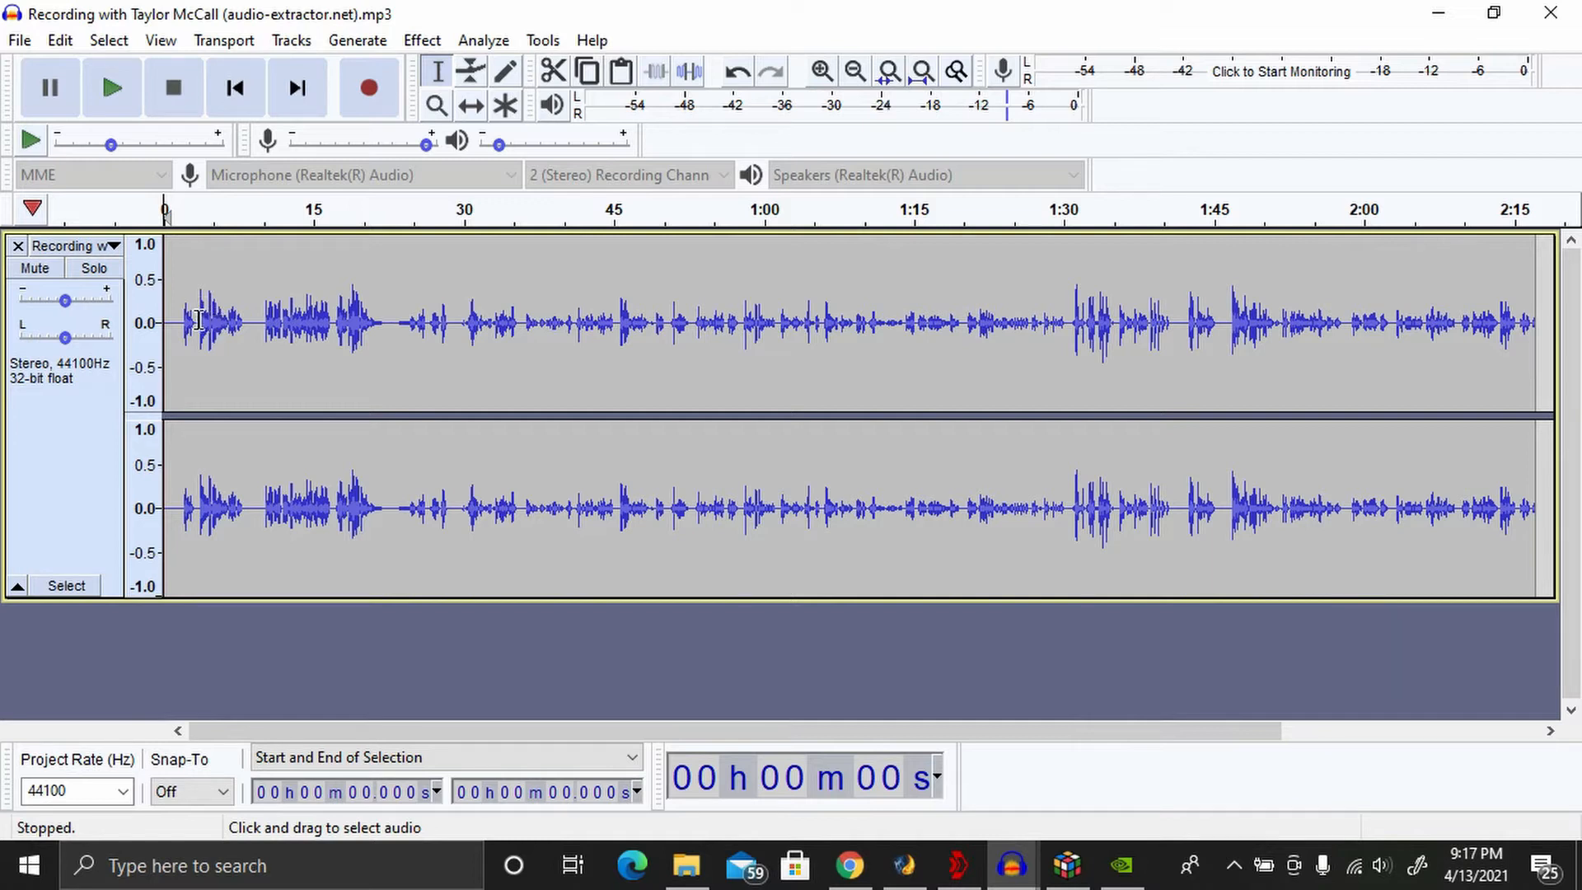
Try Loudness Normalization to an RMS level of -.3 LUFS on the audio from about 1 to 53 seconds, and undo it.
drag(178, 321, 694, 366)
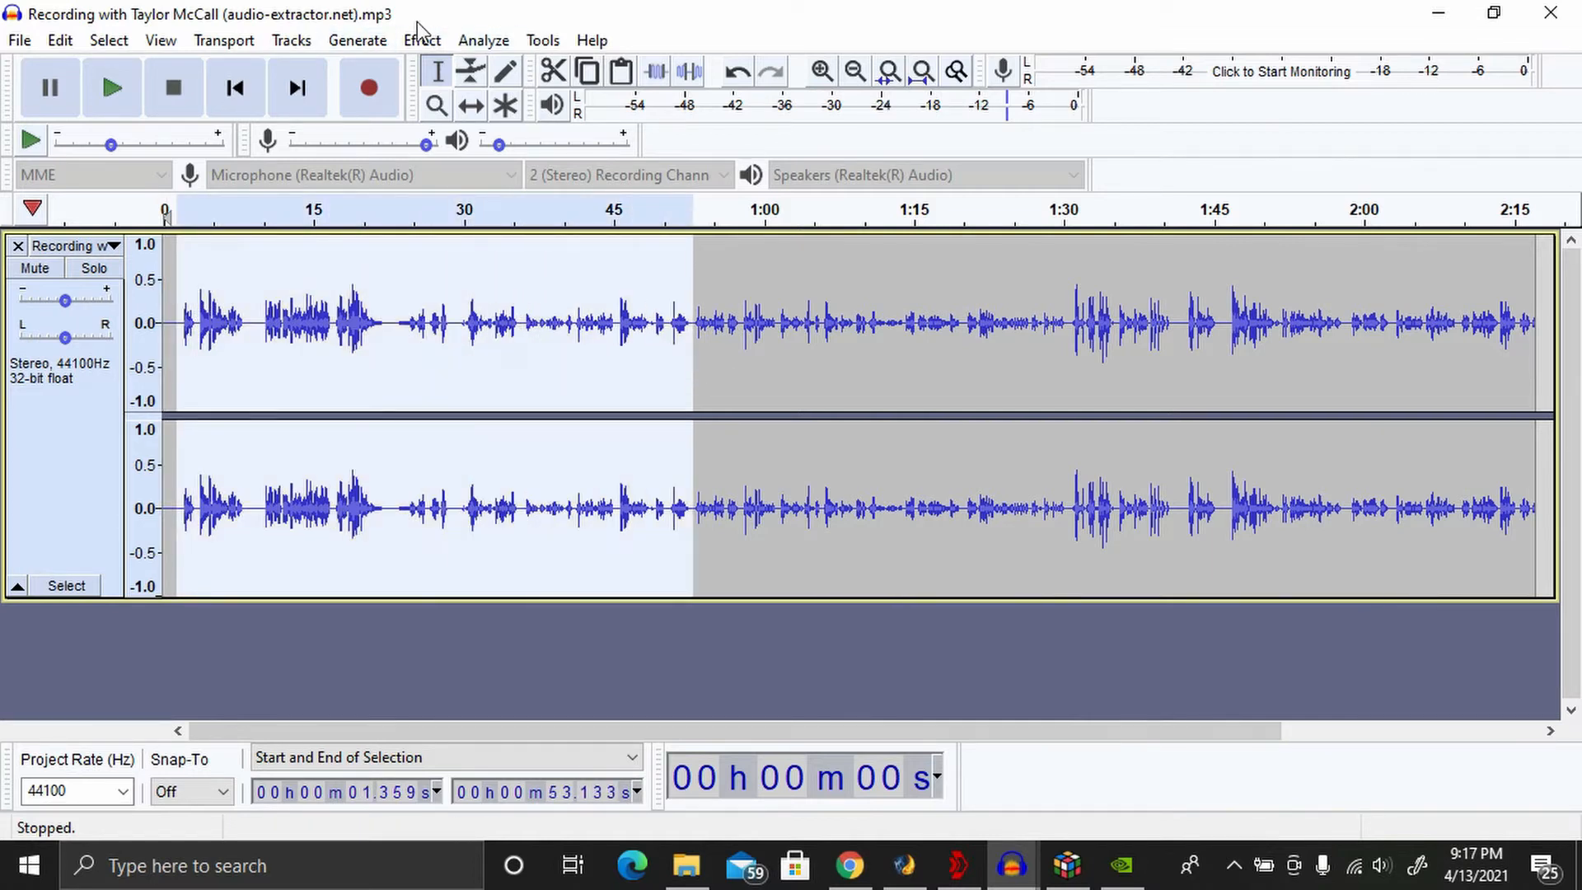
click(416, 43)
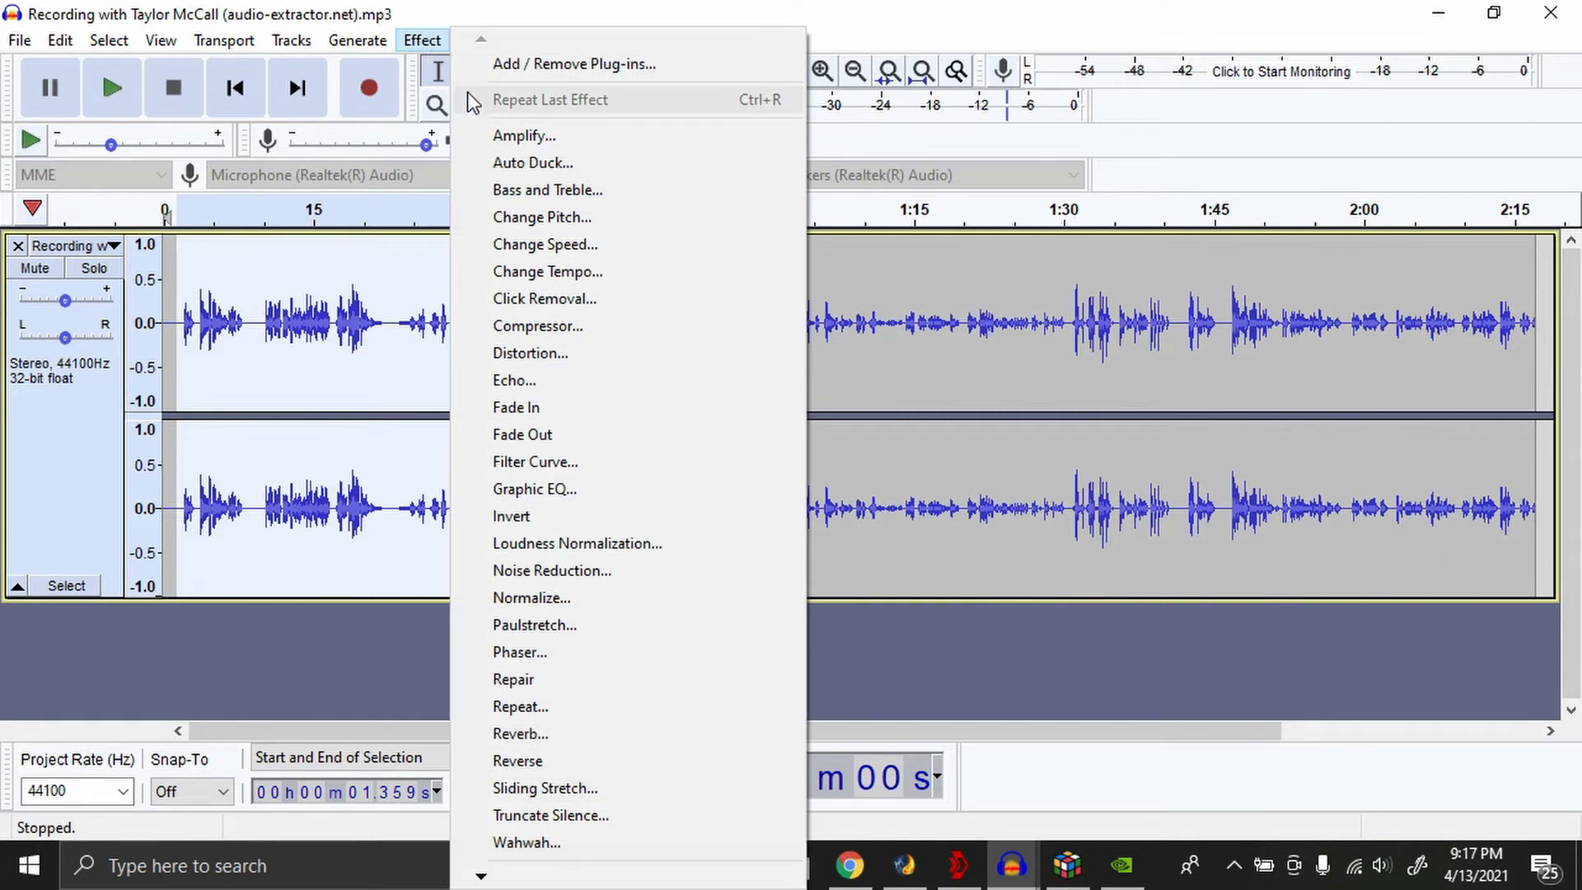
click(655, 546)
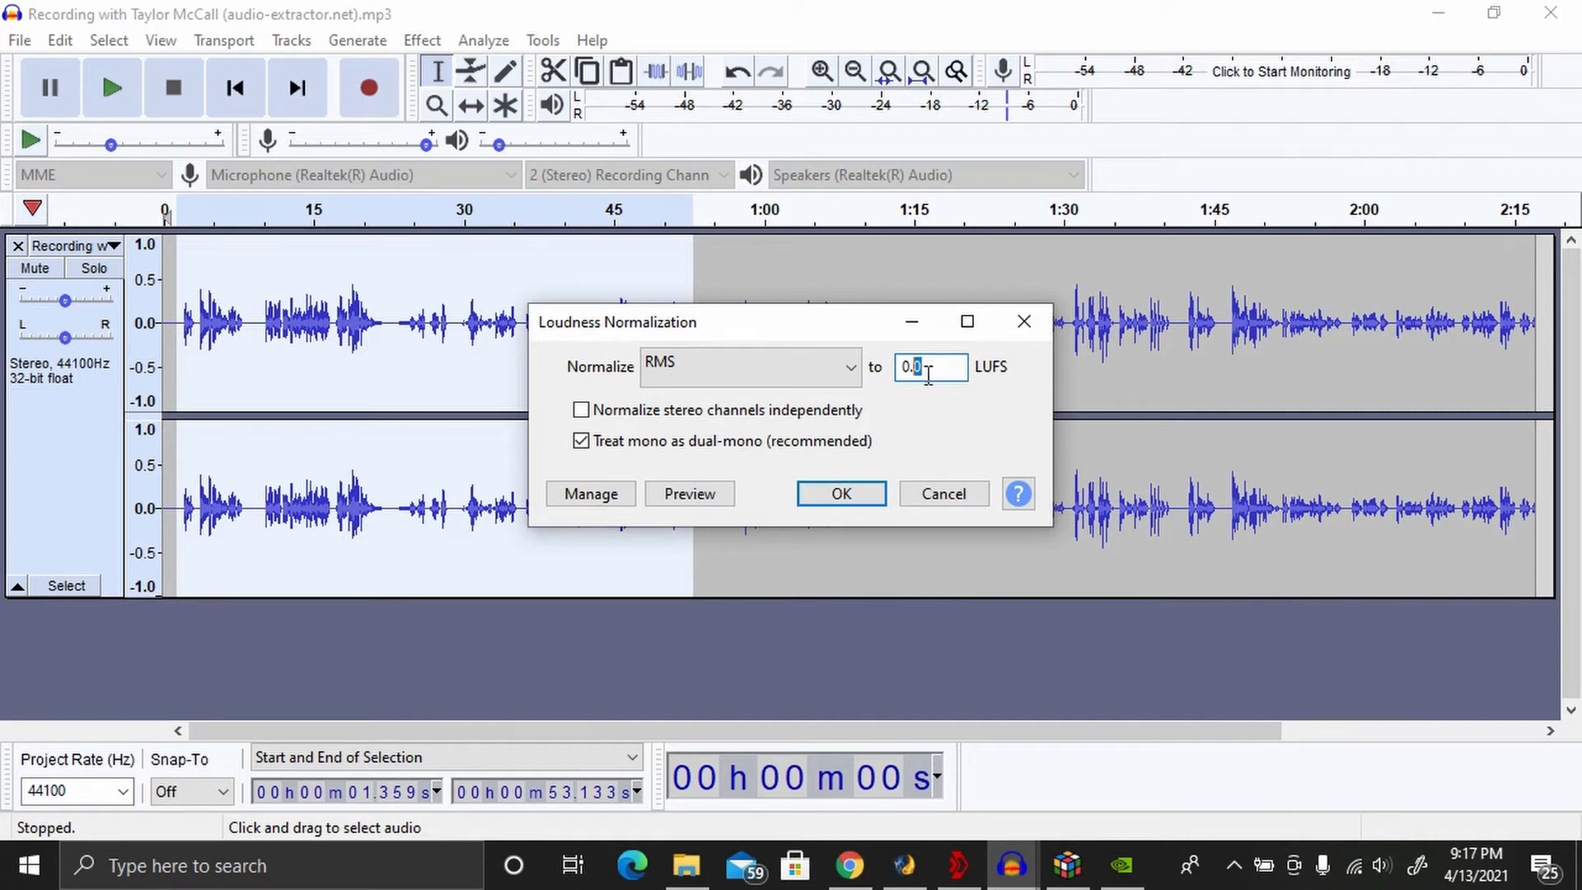
key(BackSpace)
key(BackSpace)
key(BackSpace)
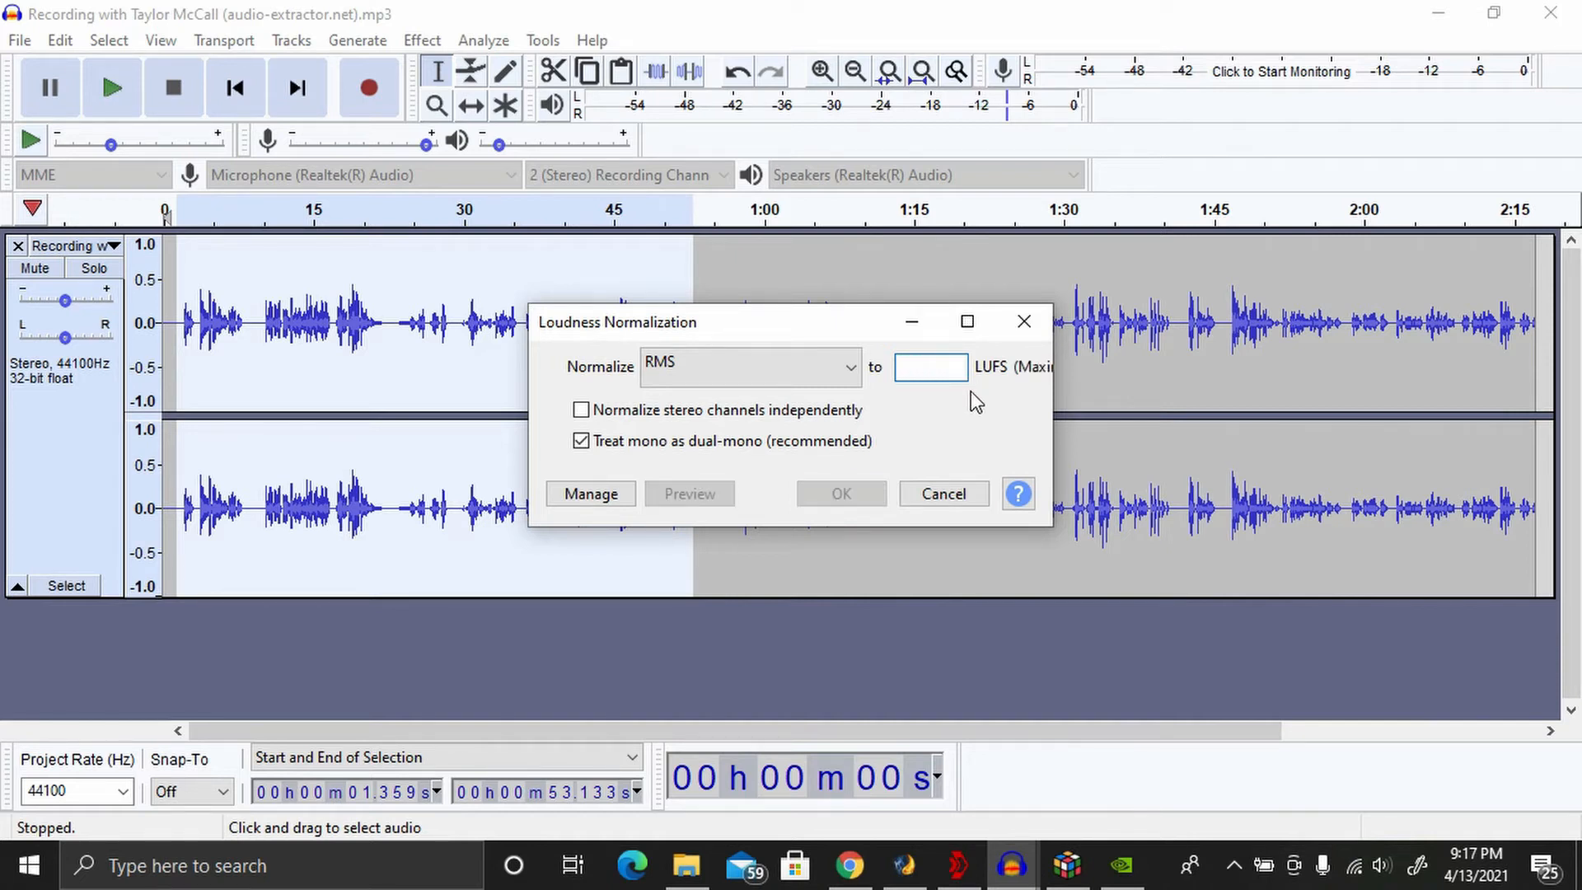
text(-0.3)
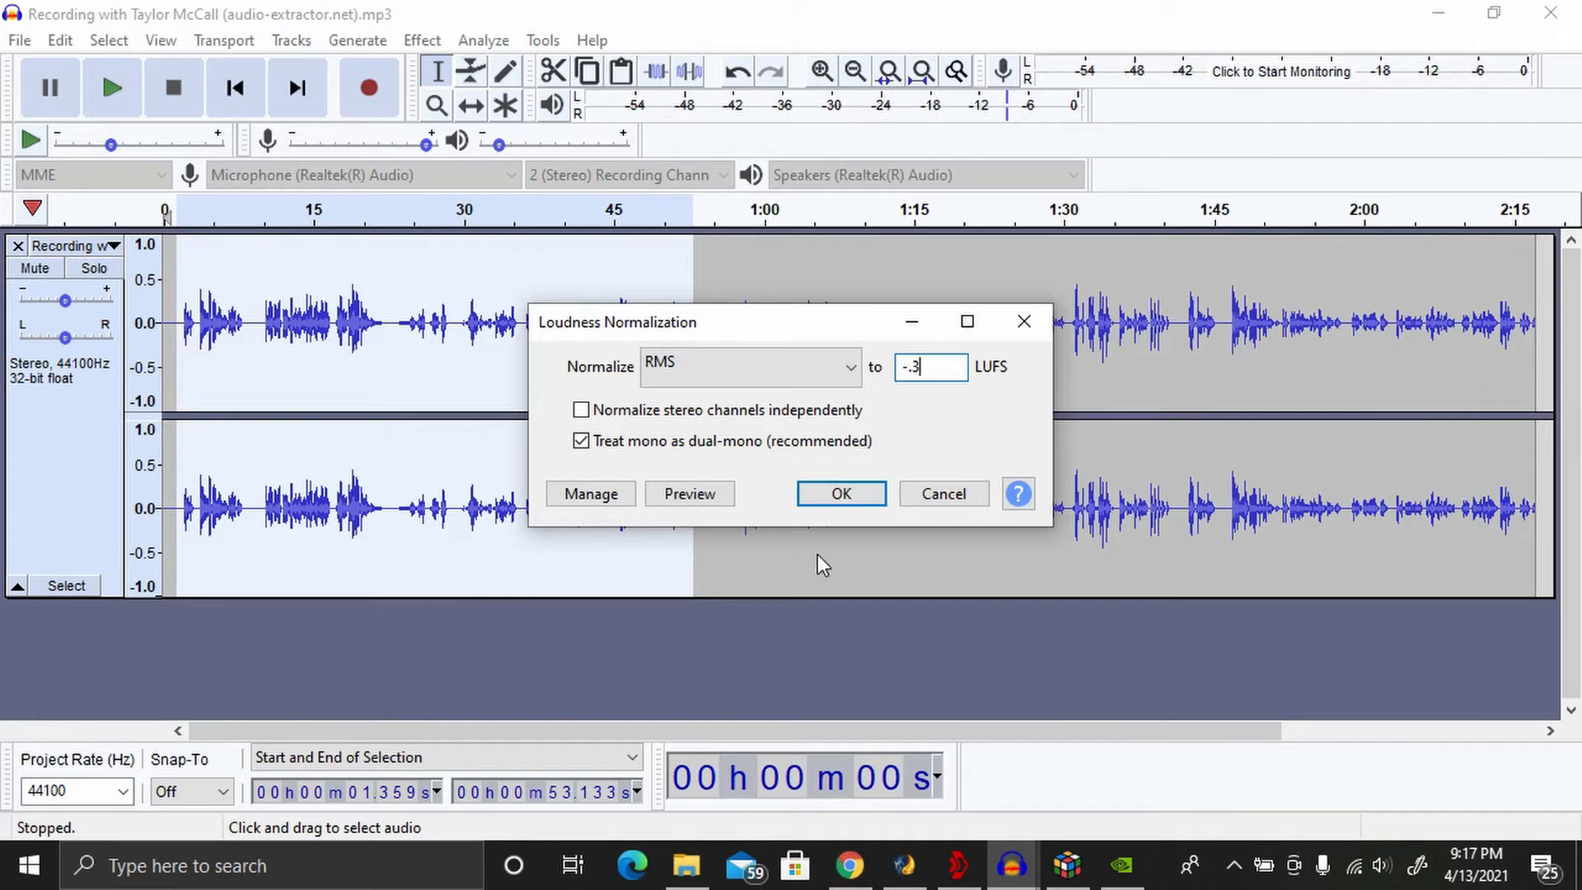
click(841, 494)
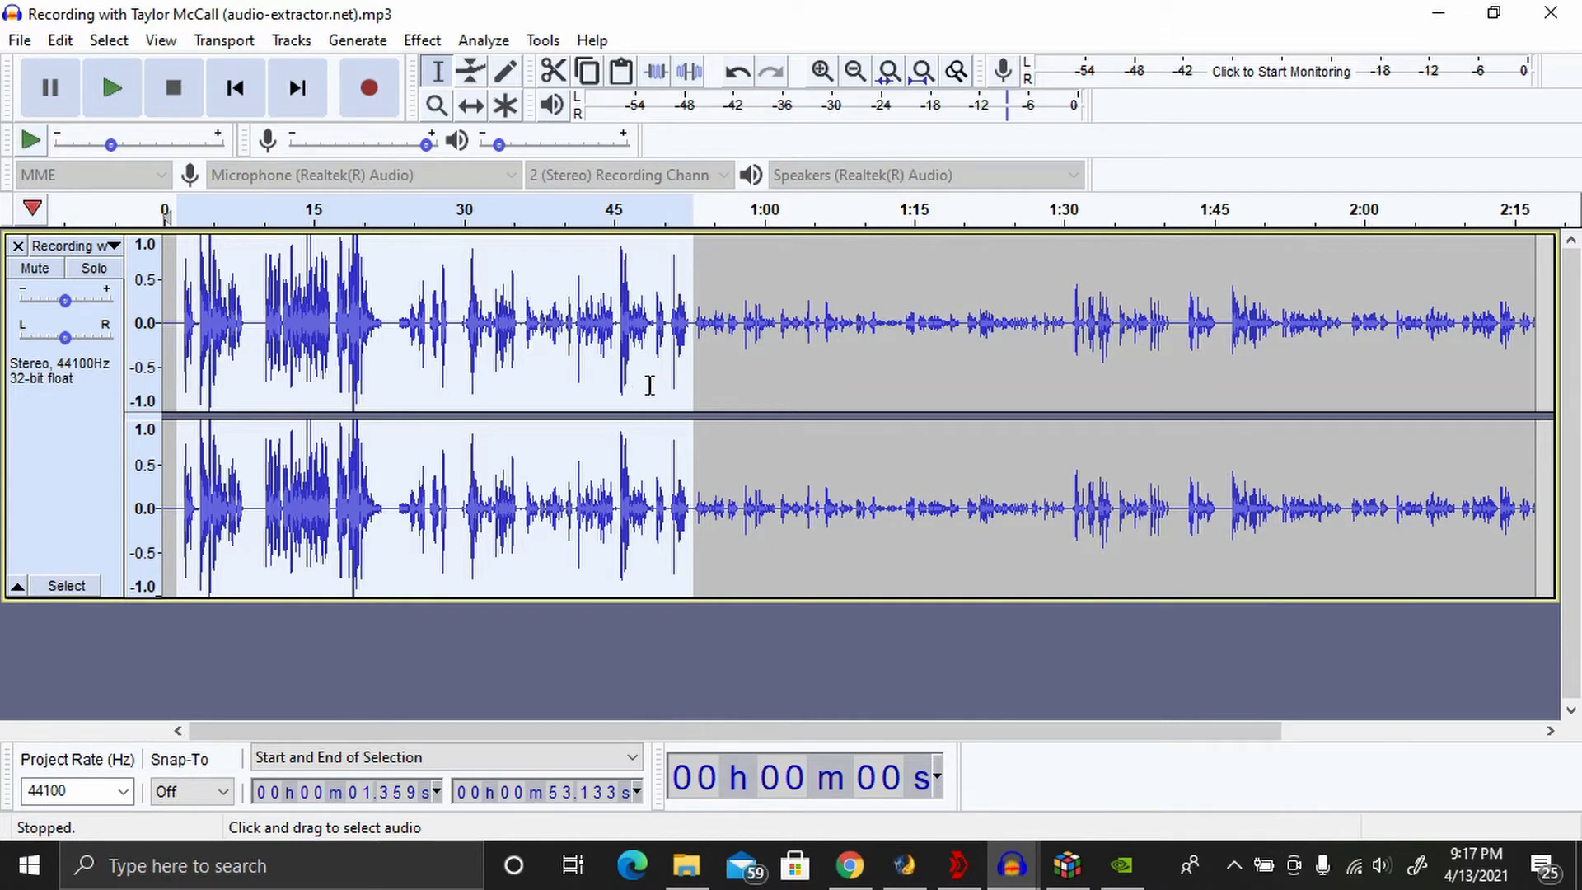
click(737, 74)
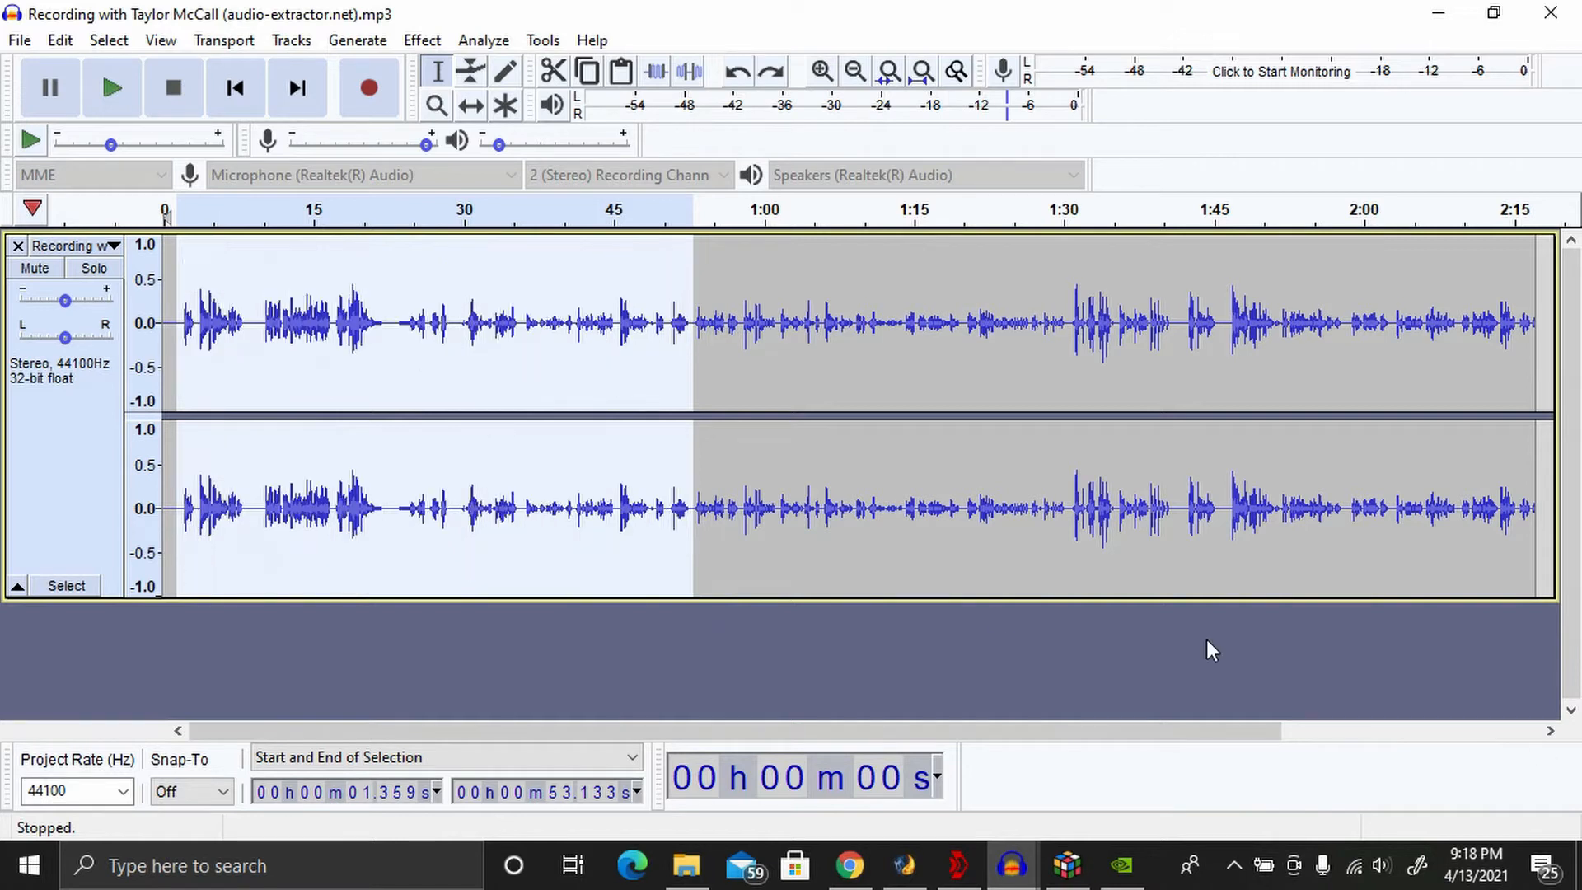
Raise the output volume of the entire track to 9.0 dB using the Bass and Treble effect.
click(174, 324)
click(304, 326)
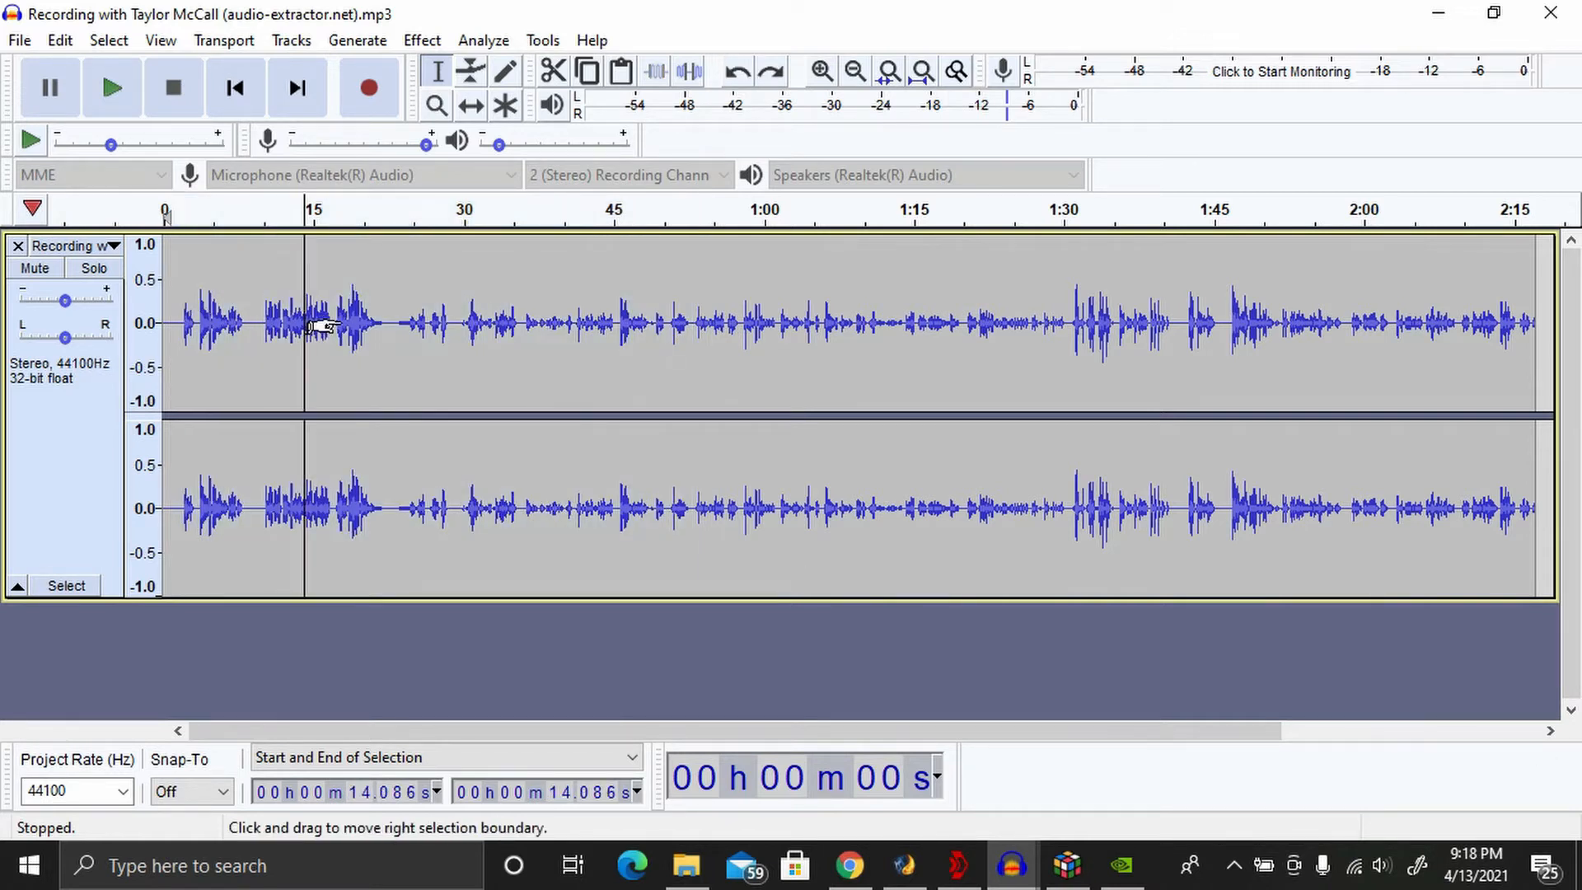
key(ctrl+a)
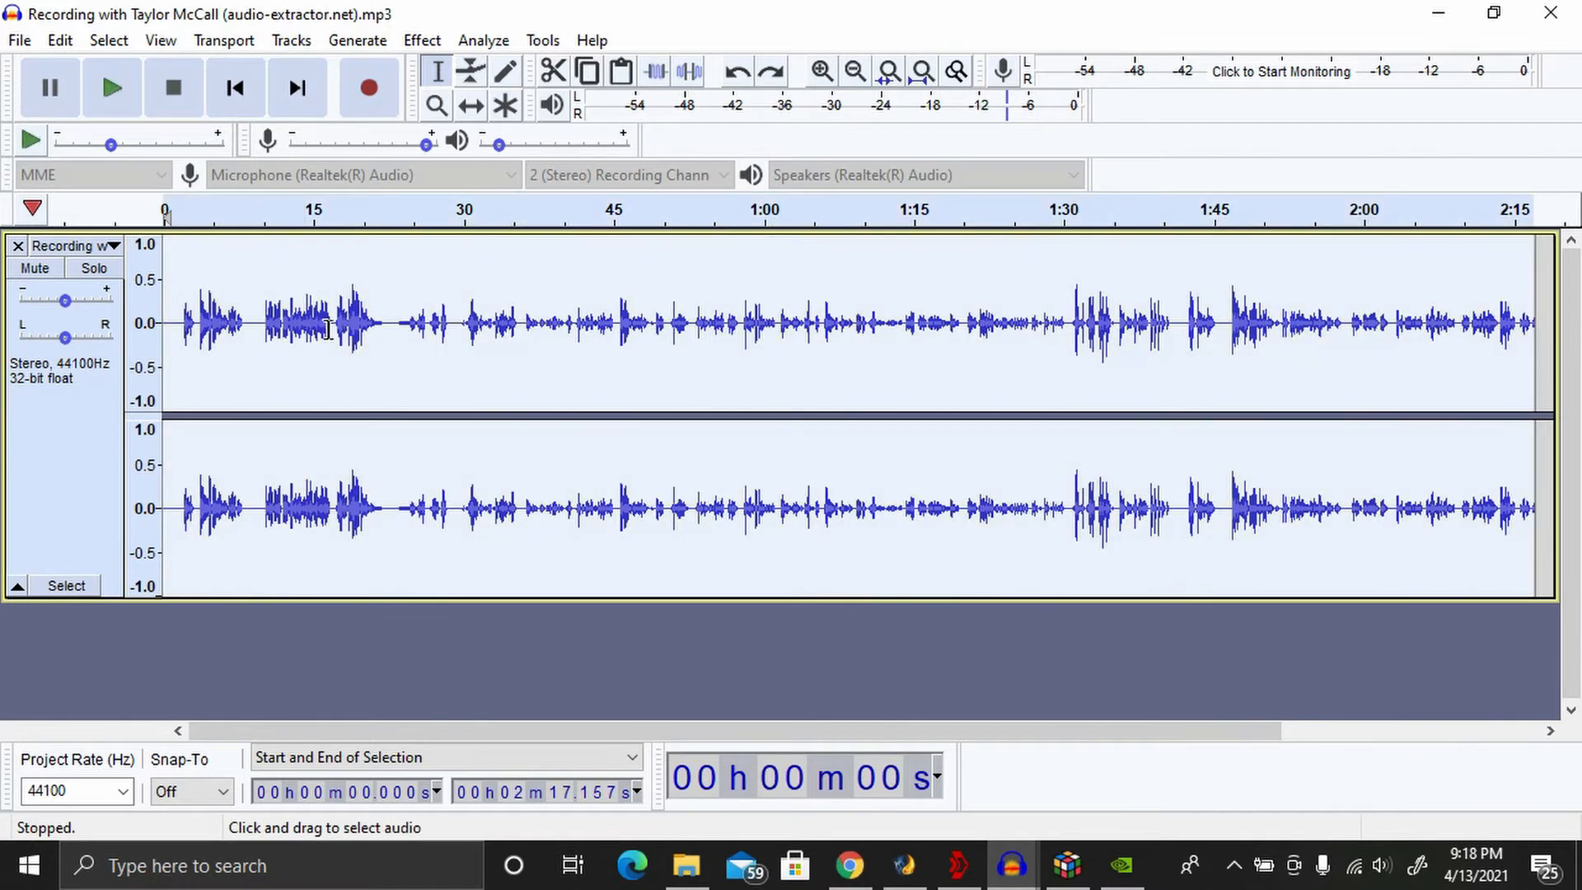
click(427, 41)
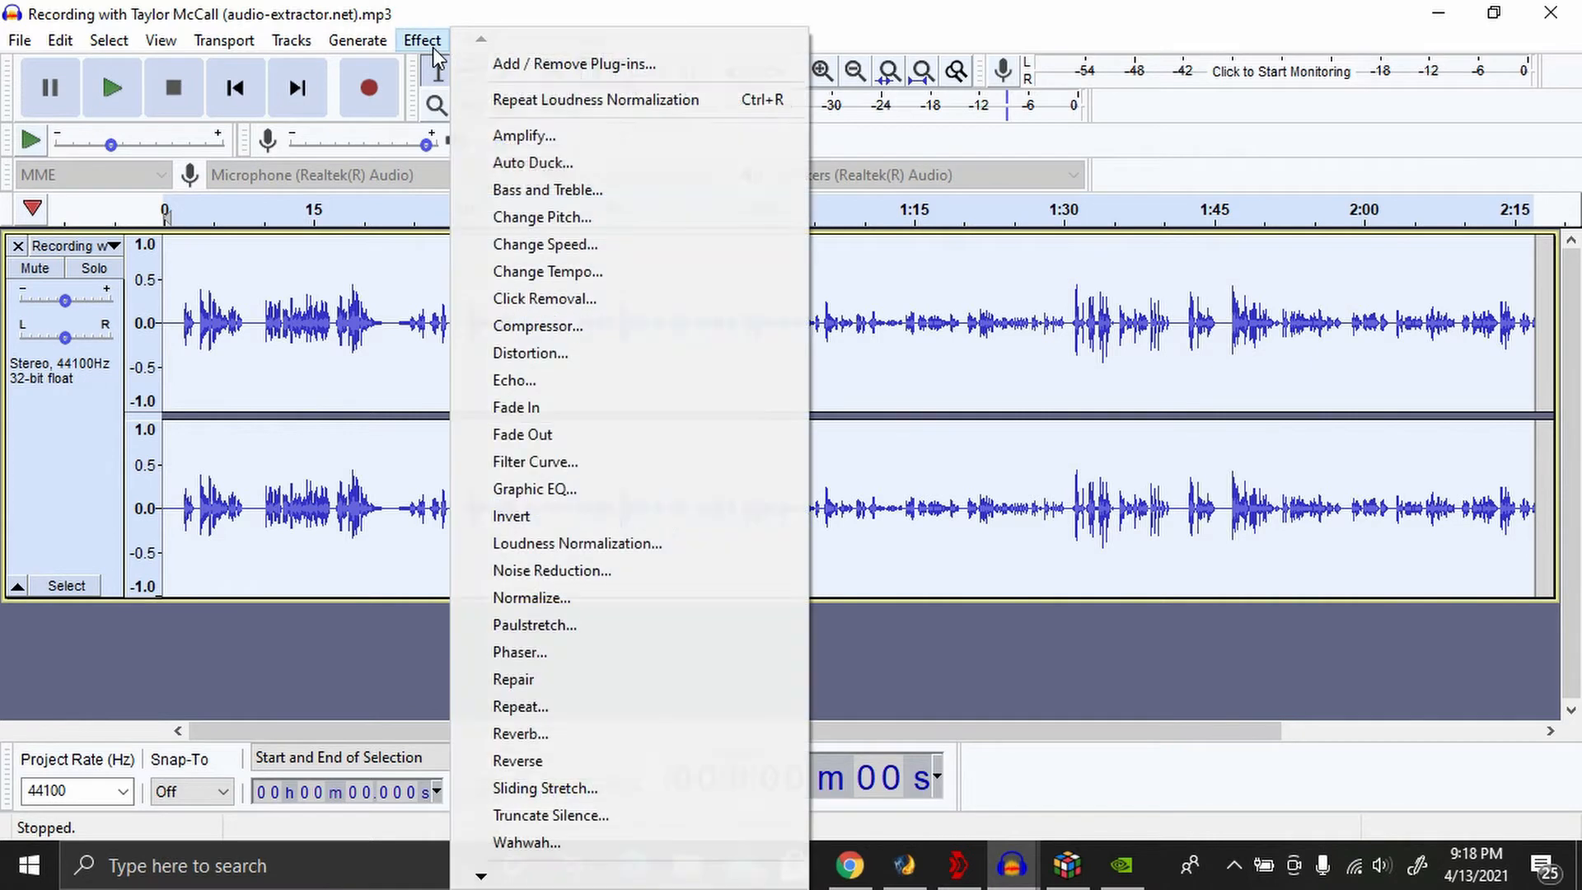
click(561, 192)
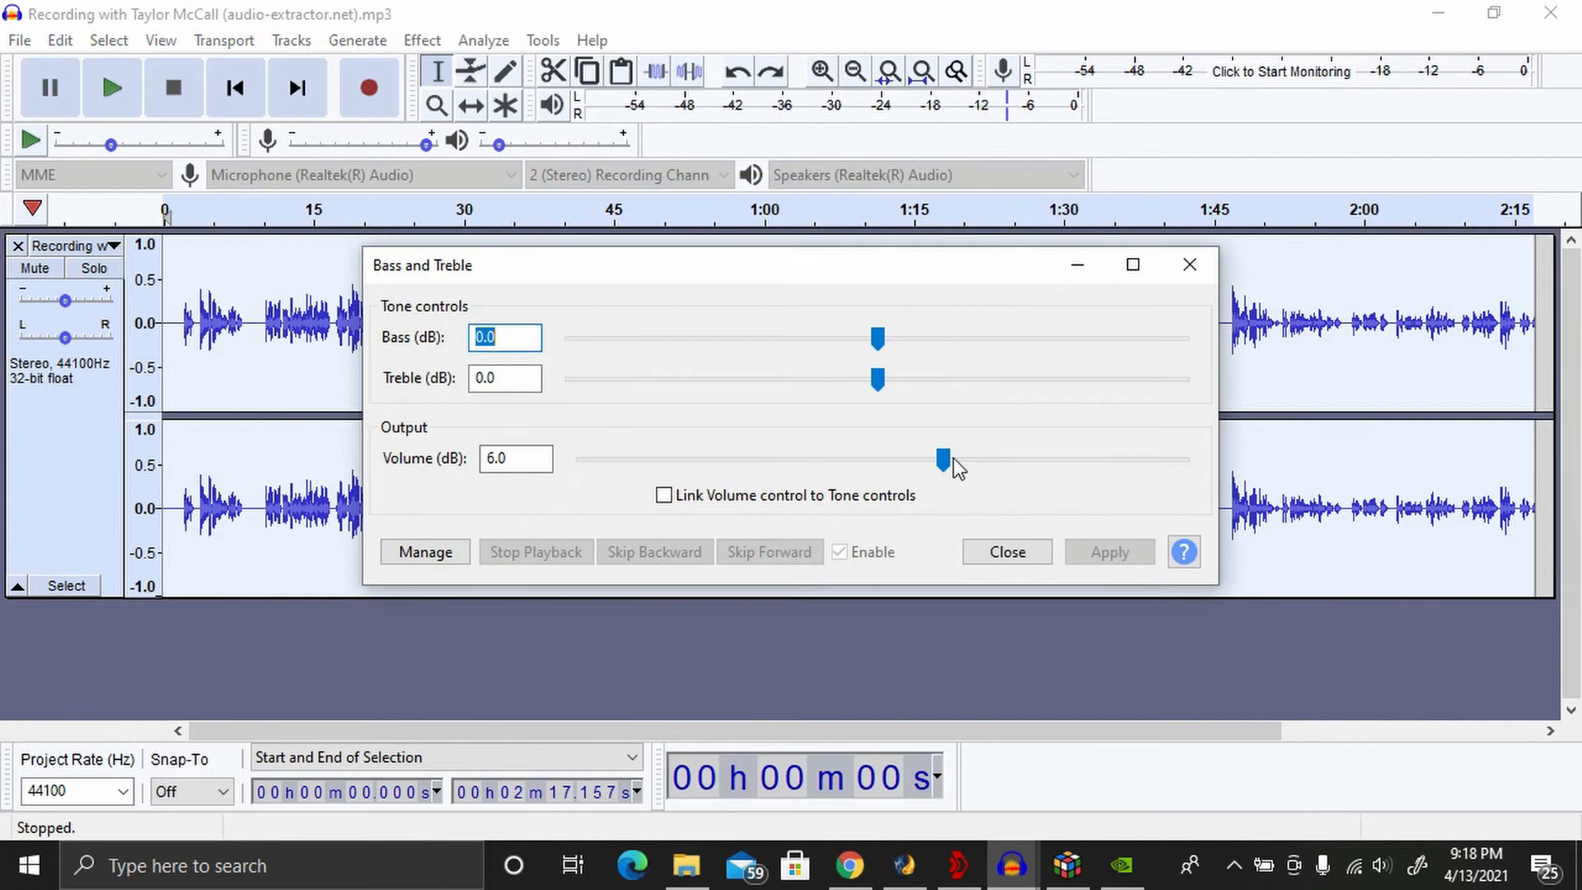
drag(953, 467, 974, 459)
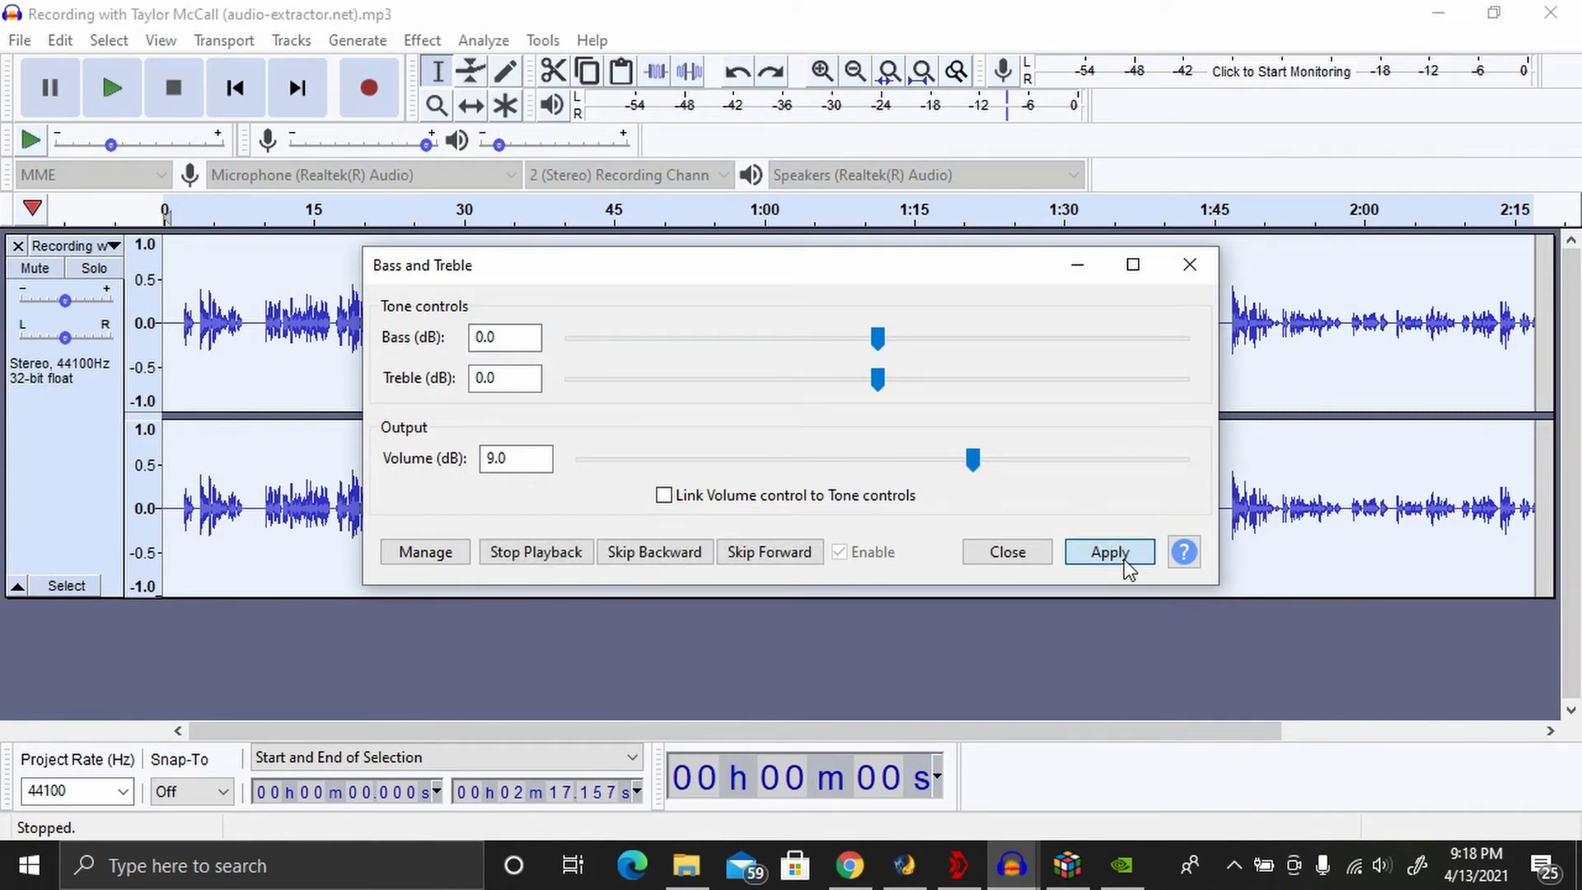
click(1127, 567)
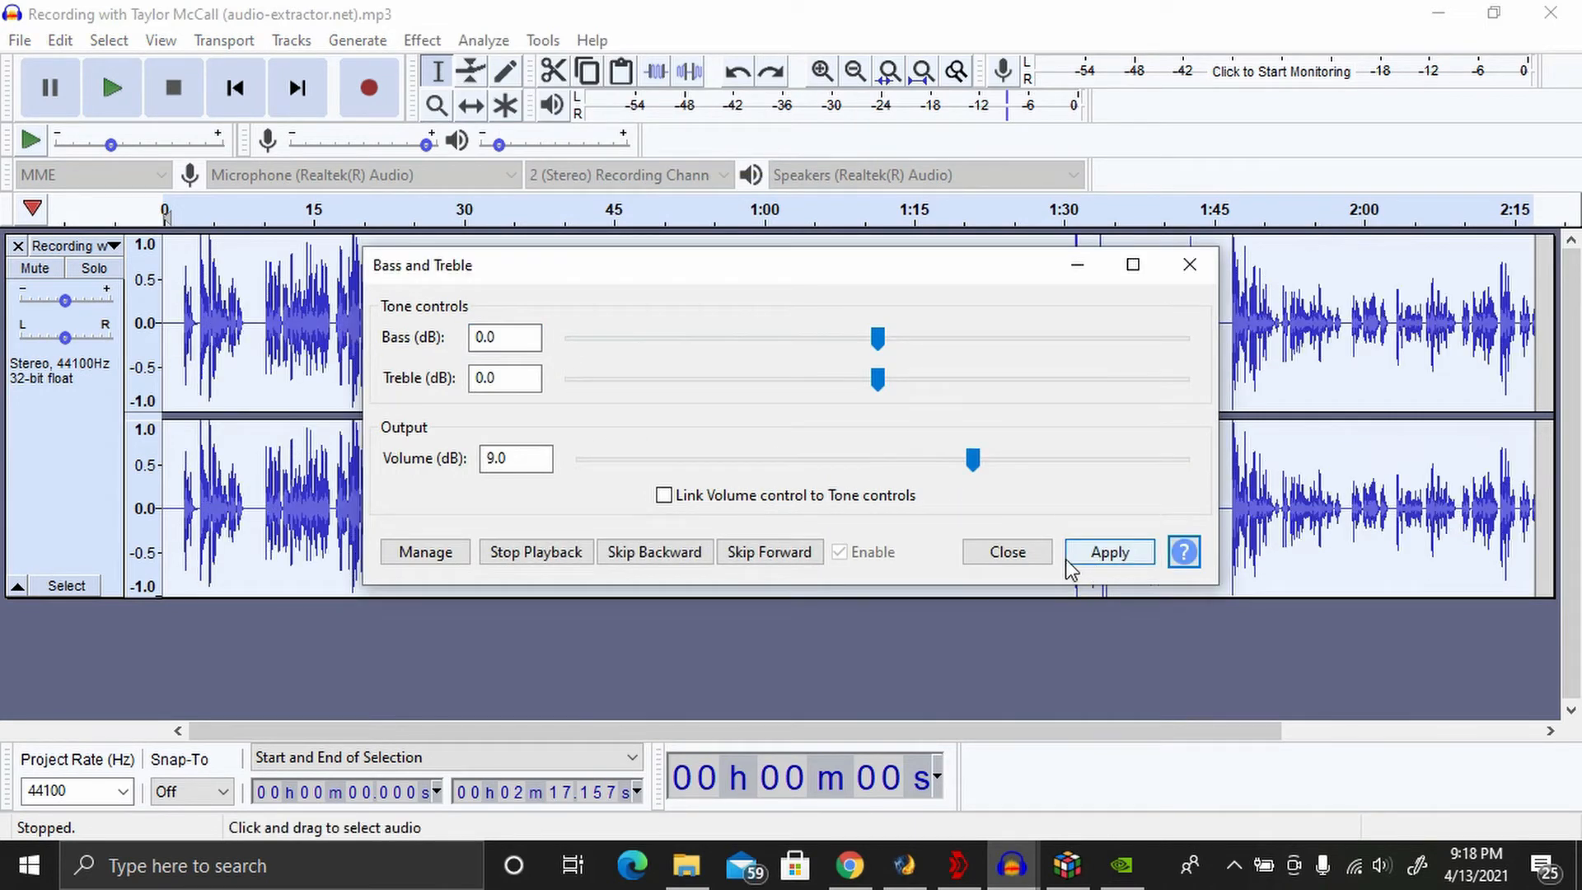
click(1190, 265)
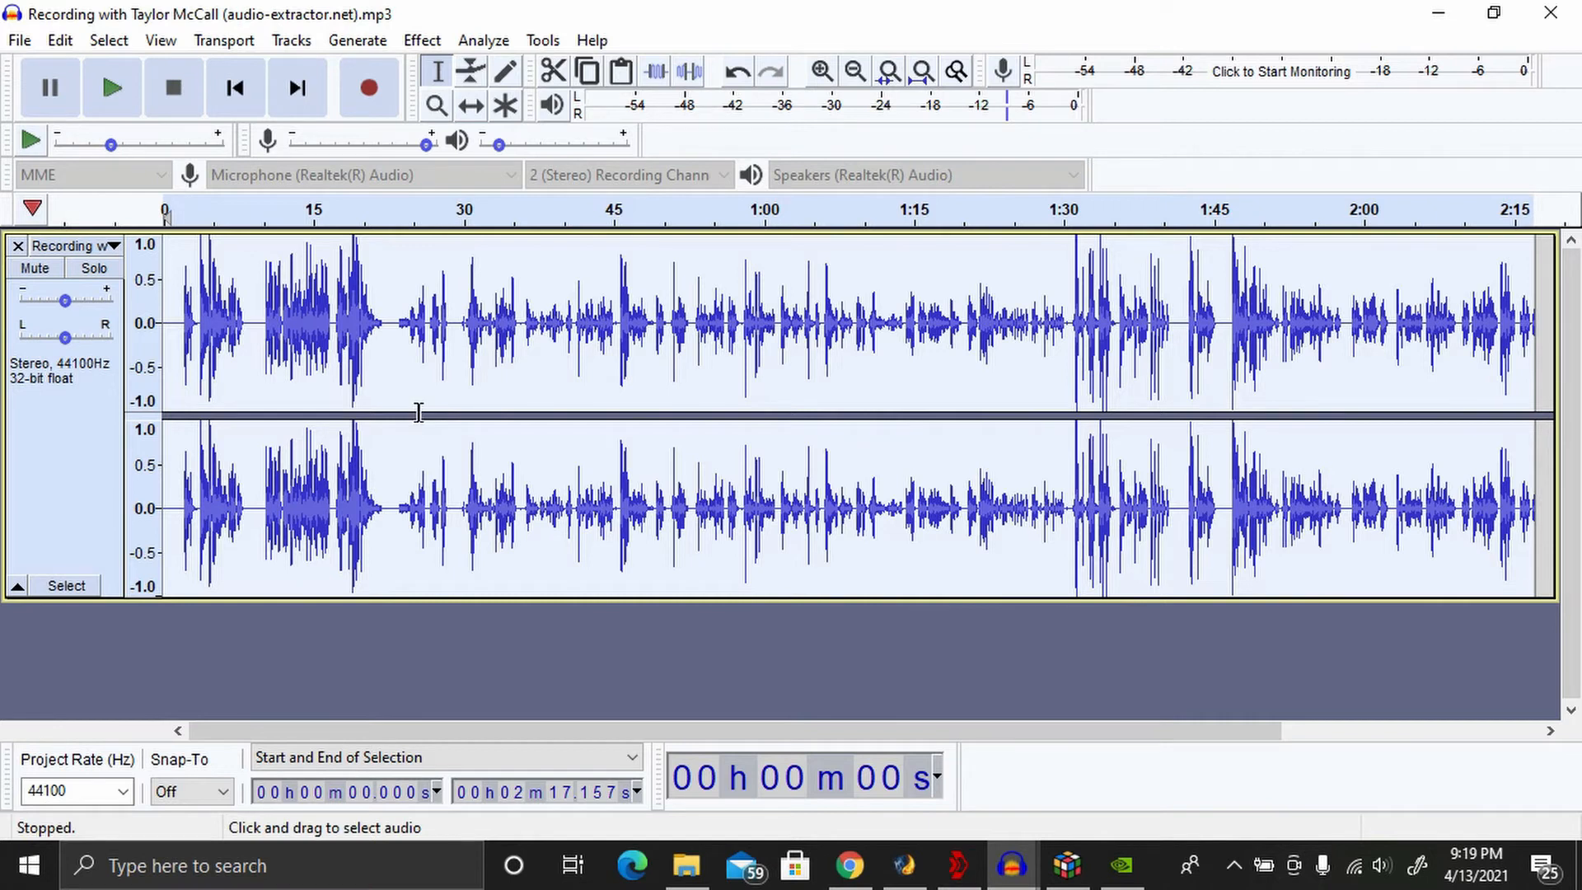
Place the cursor at about 22 seconds and zoom in on the surrounding waveform.
click(385, 377)
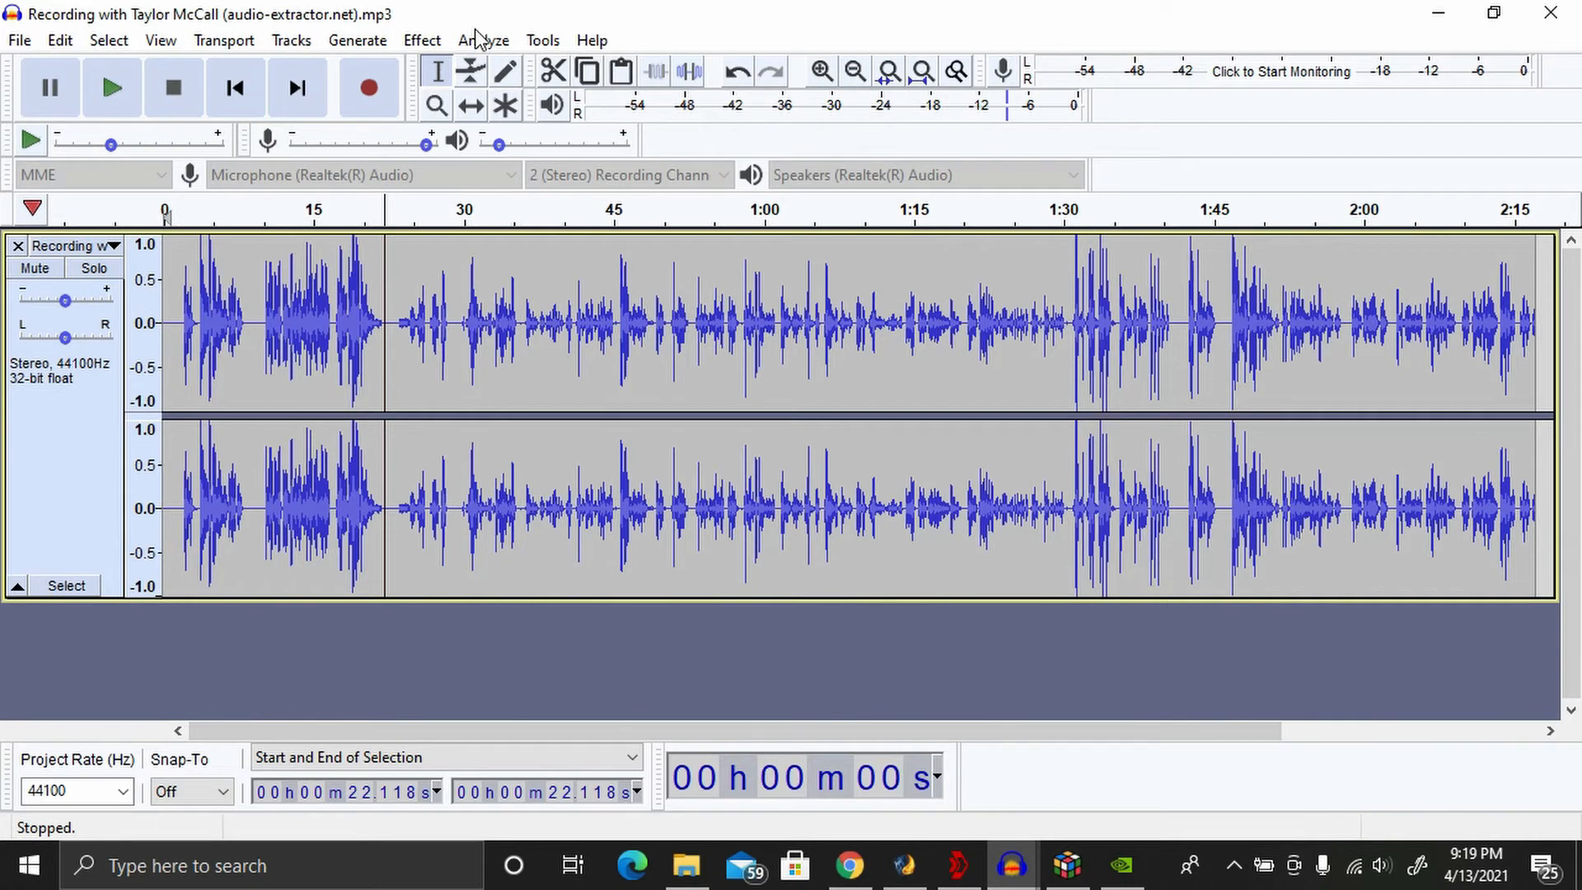
click(427, 40)
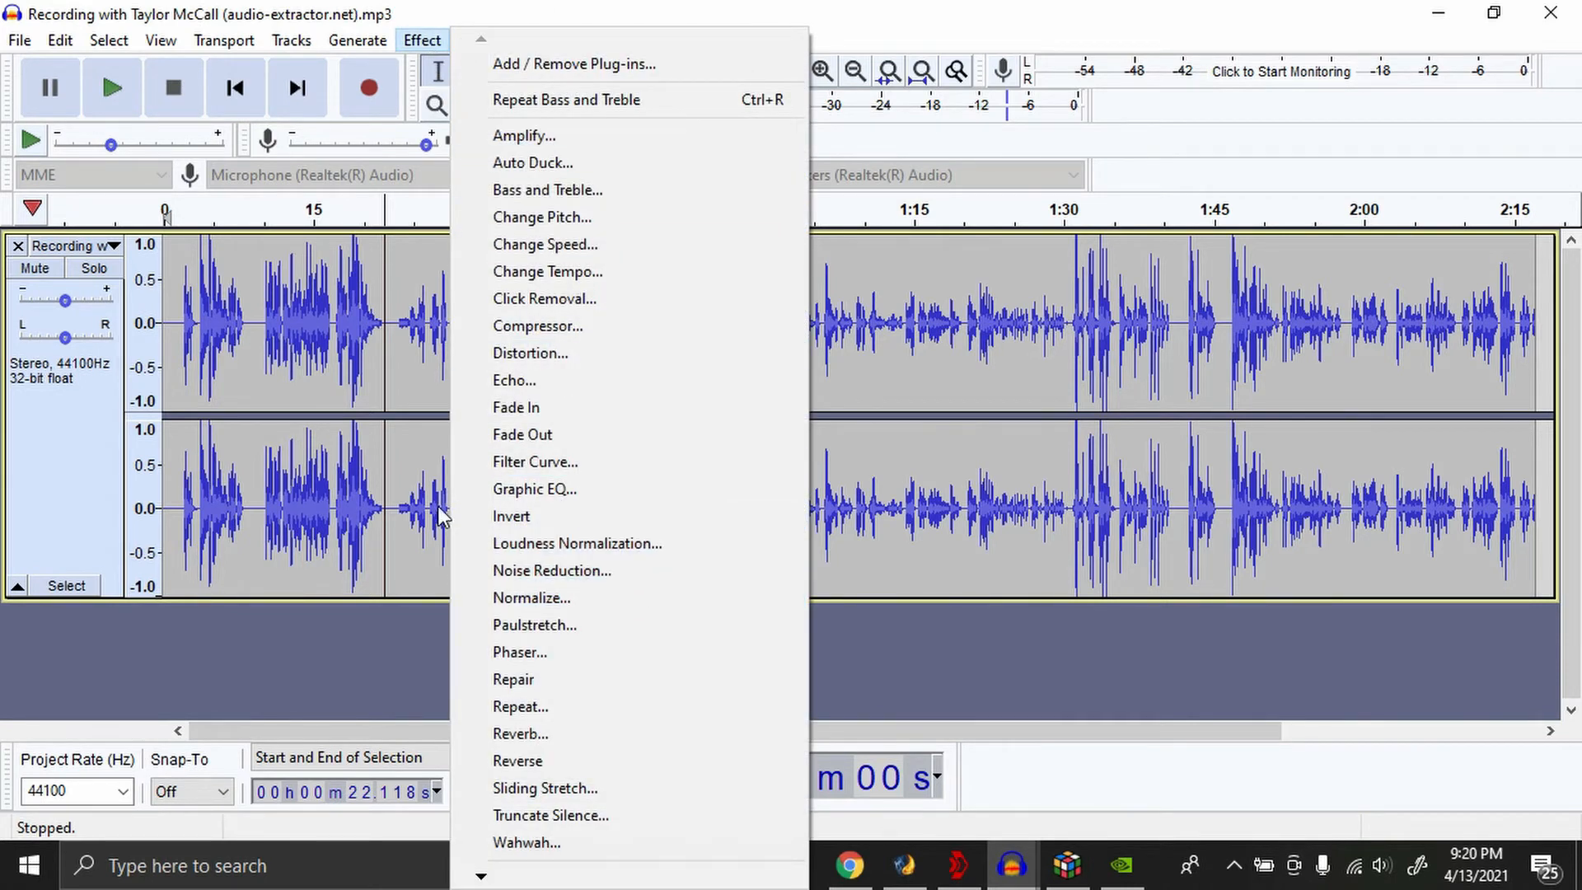
click(344, 396)
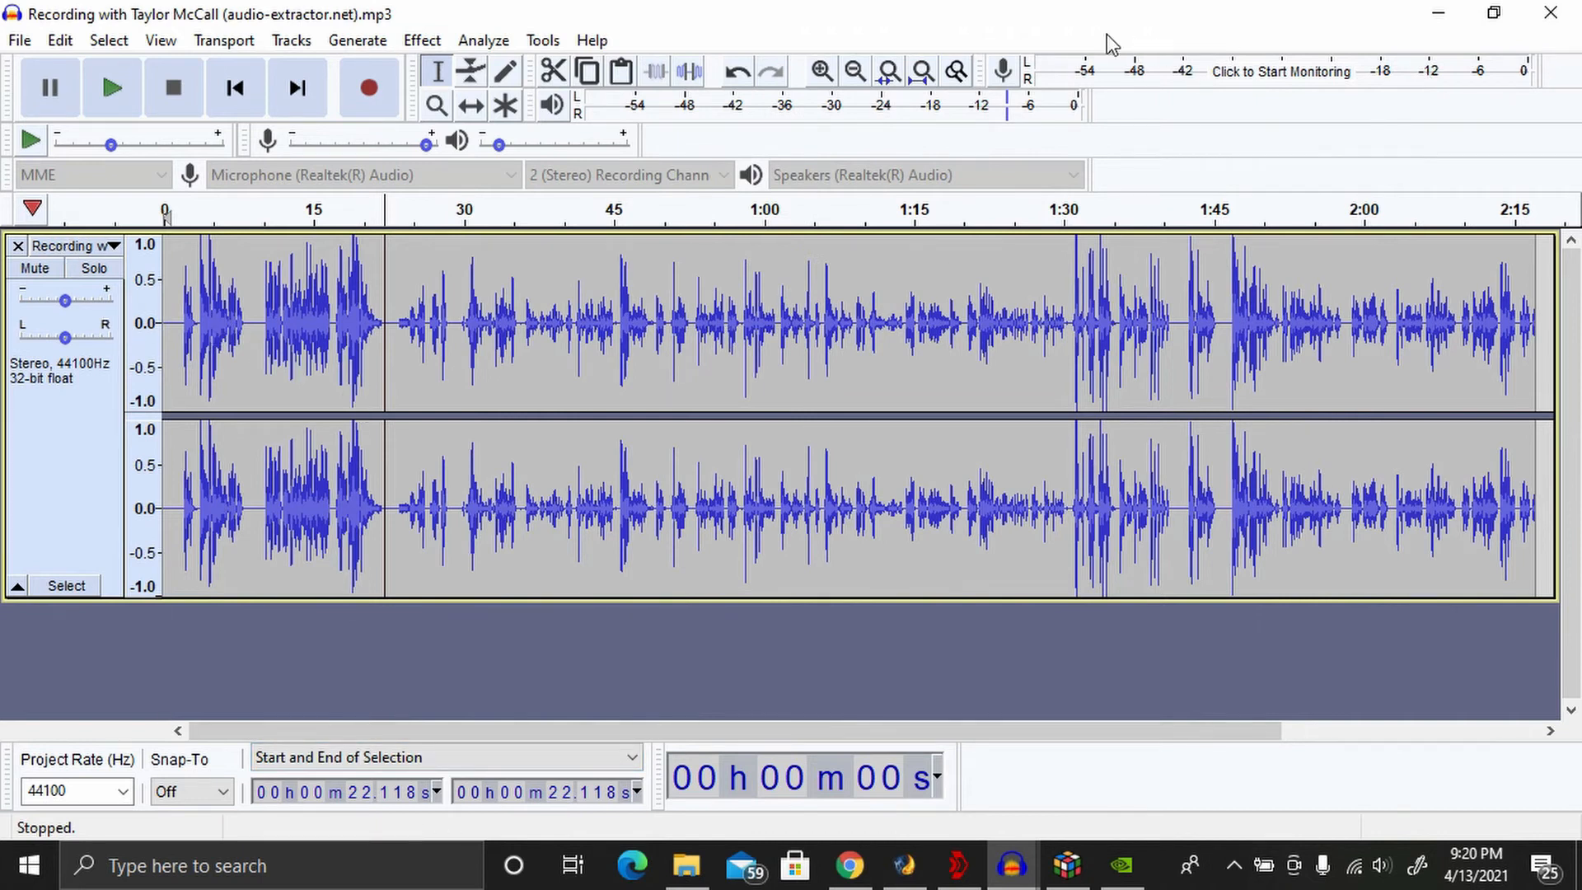
click(822, 71)
click(821, 71)
drag(294, 289, 491, 299)
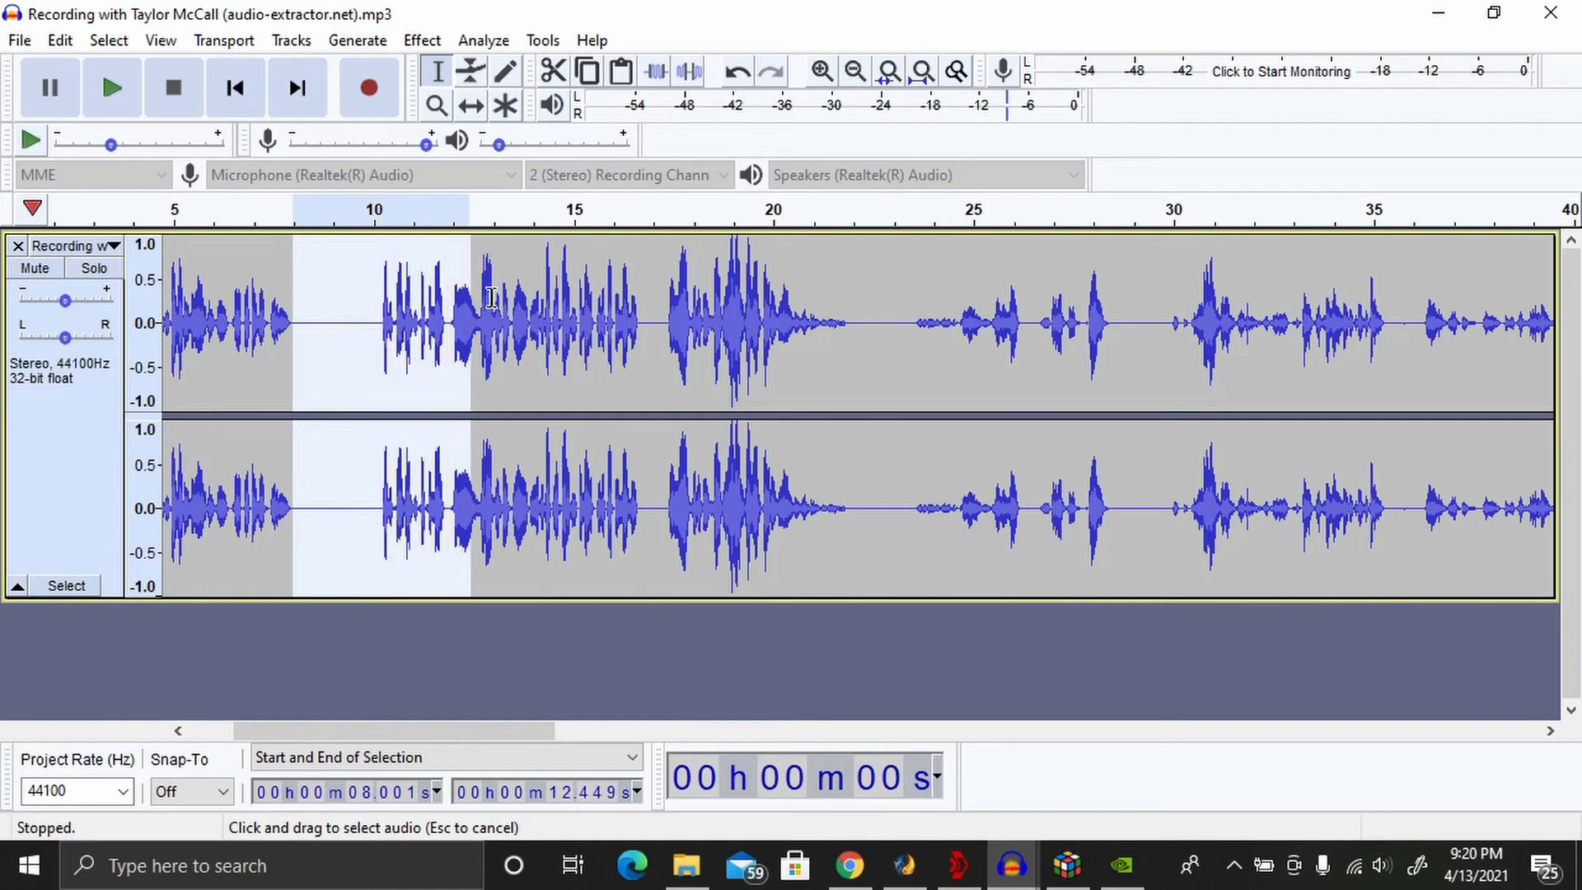
click(422, 40)
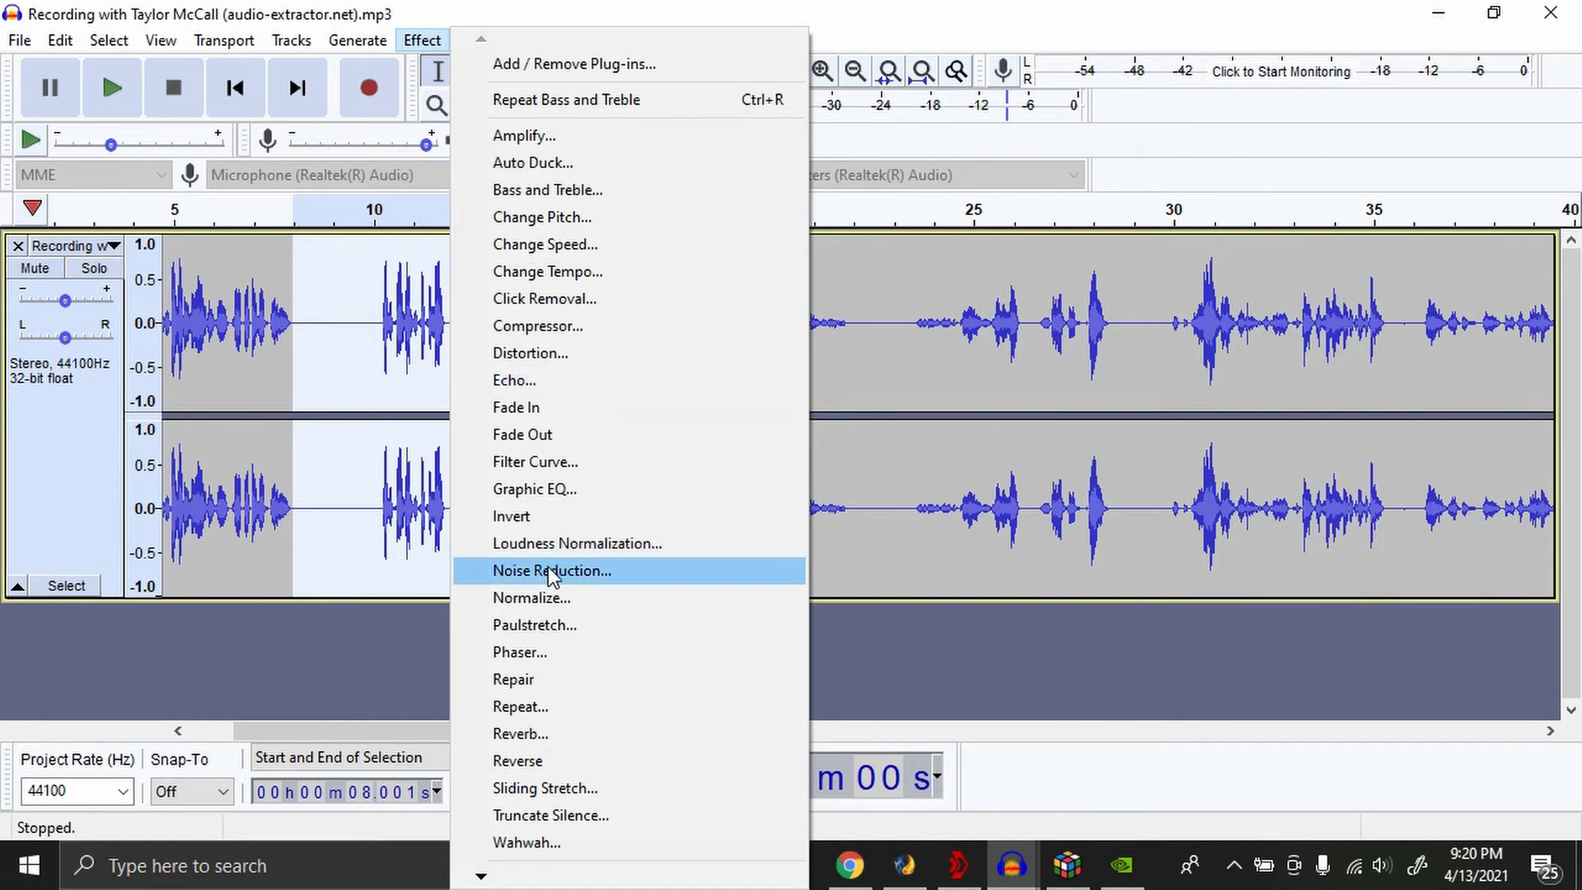
click(875, 404)
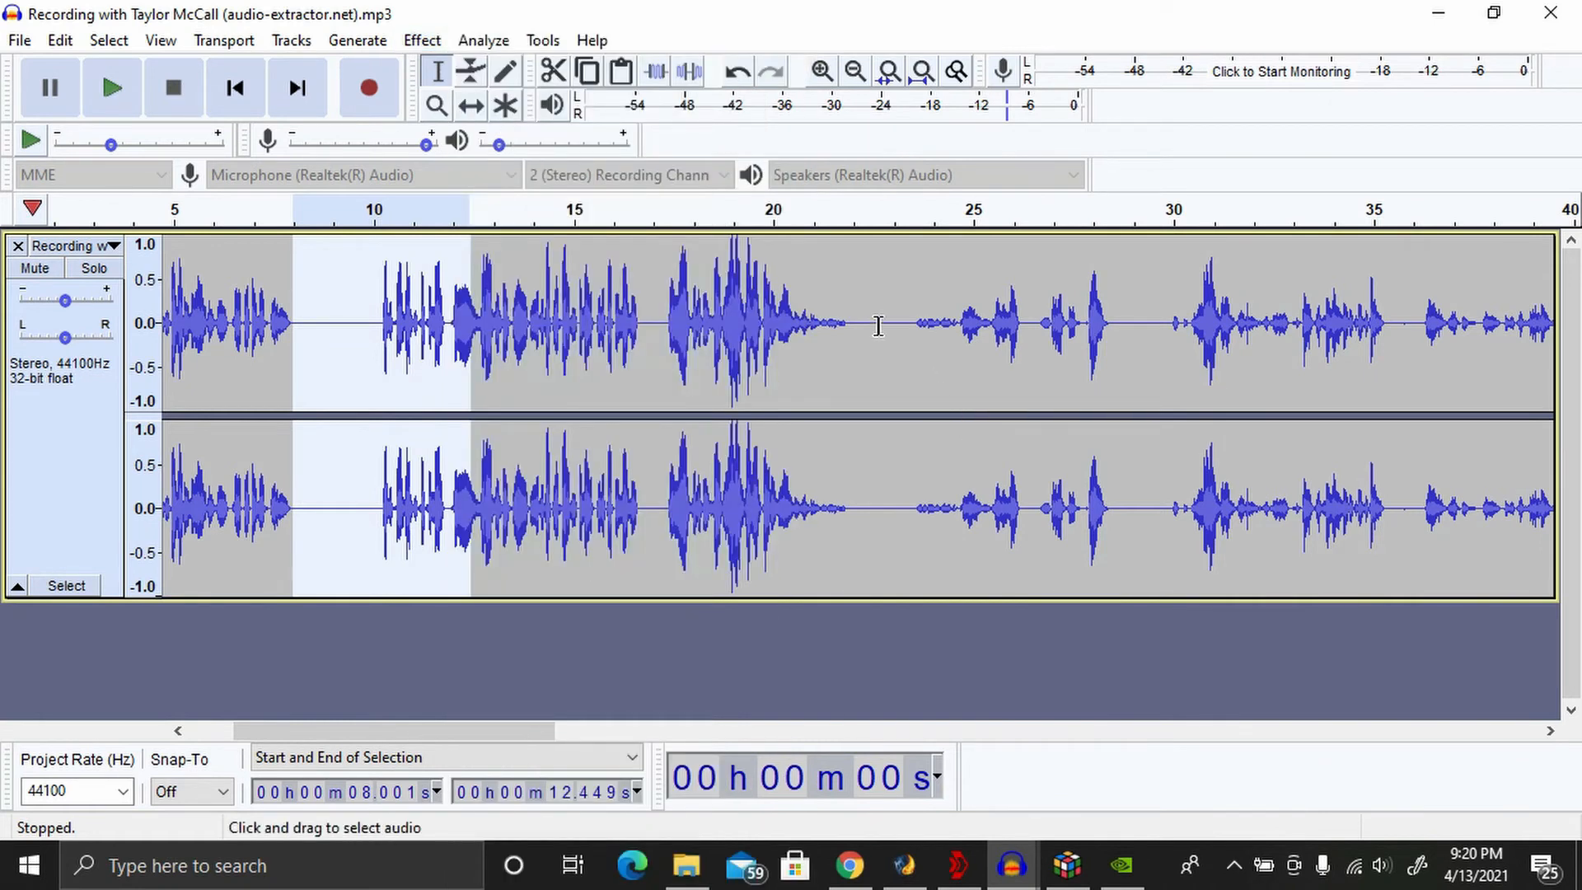
click(333, 344)
click(360, 346)
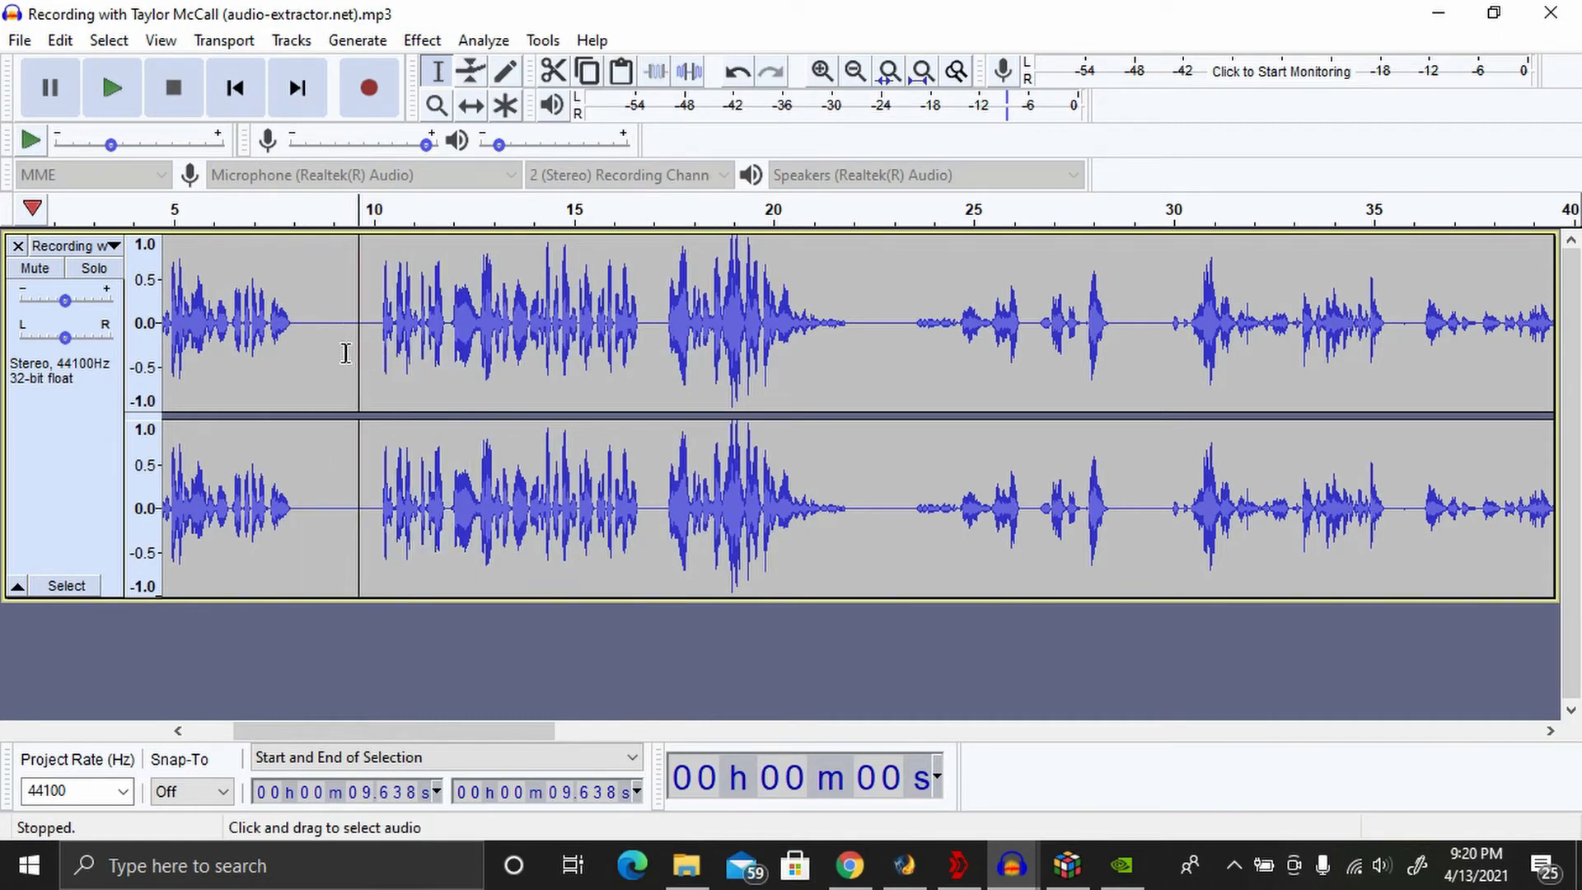
Capture a Noise Reduction profile from the silent stretch between about 8.6 and 10.1 seconds.
drag(317, 344, 400, 337)
click(422, 39)
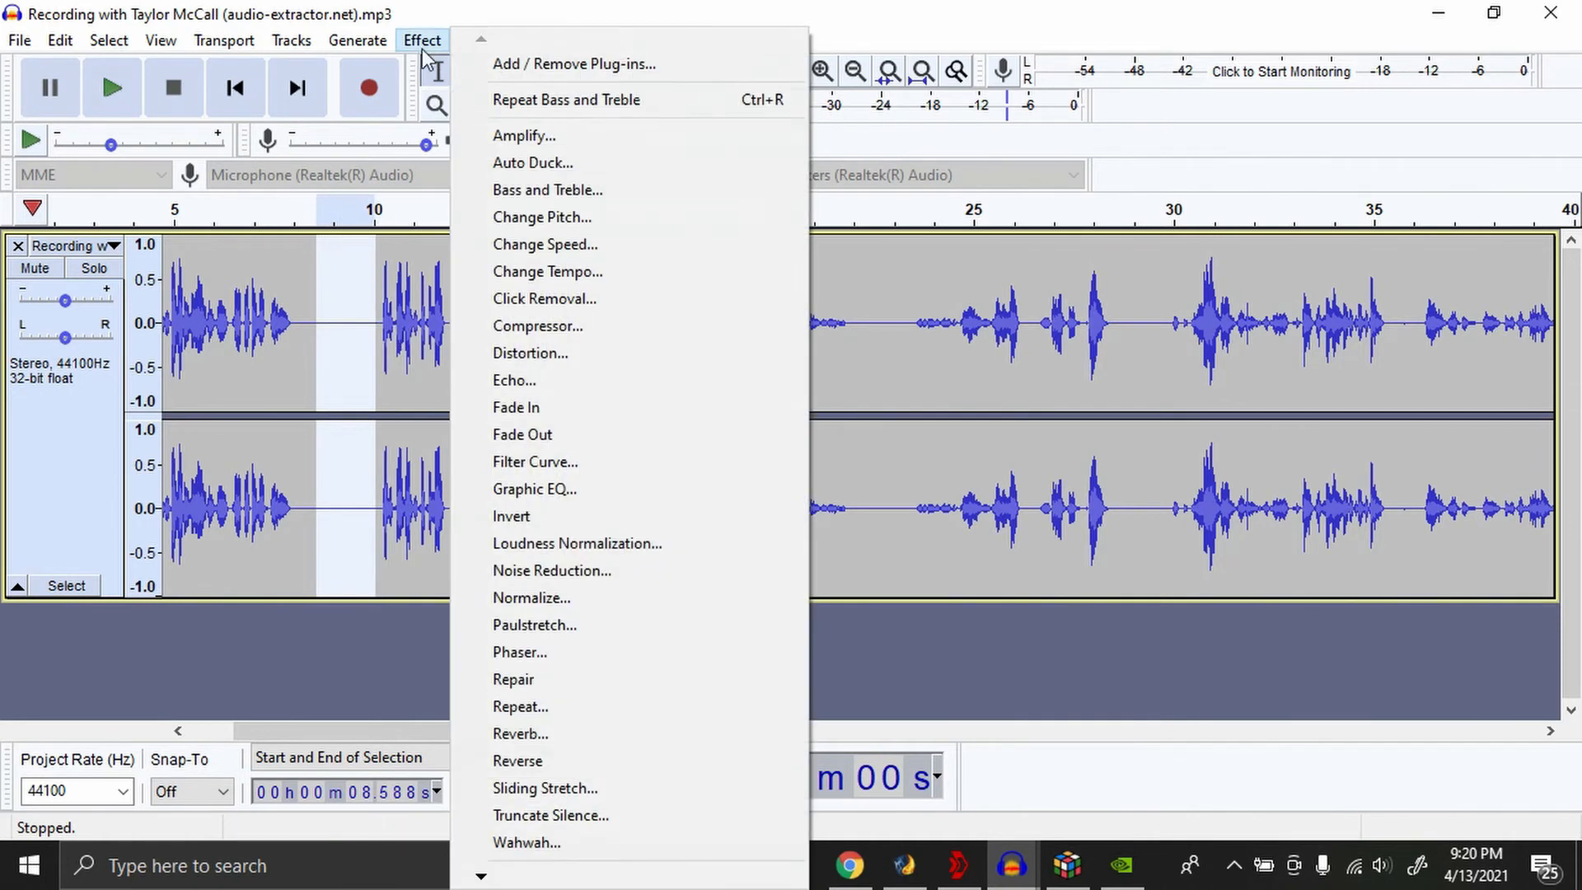
click(587, 571)
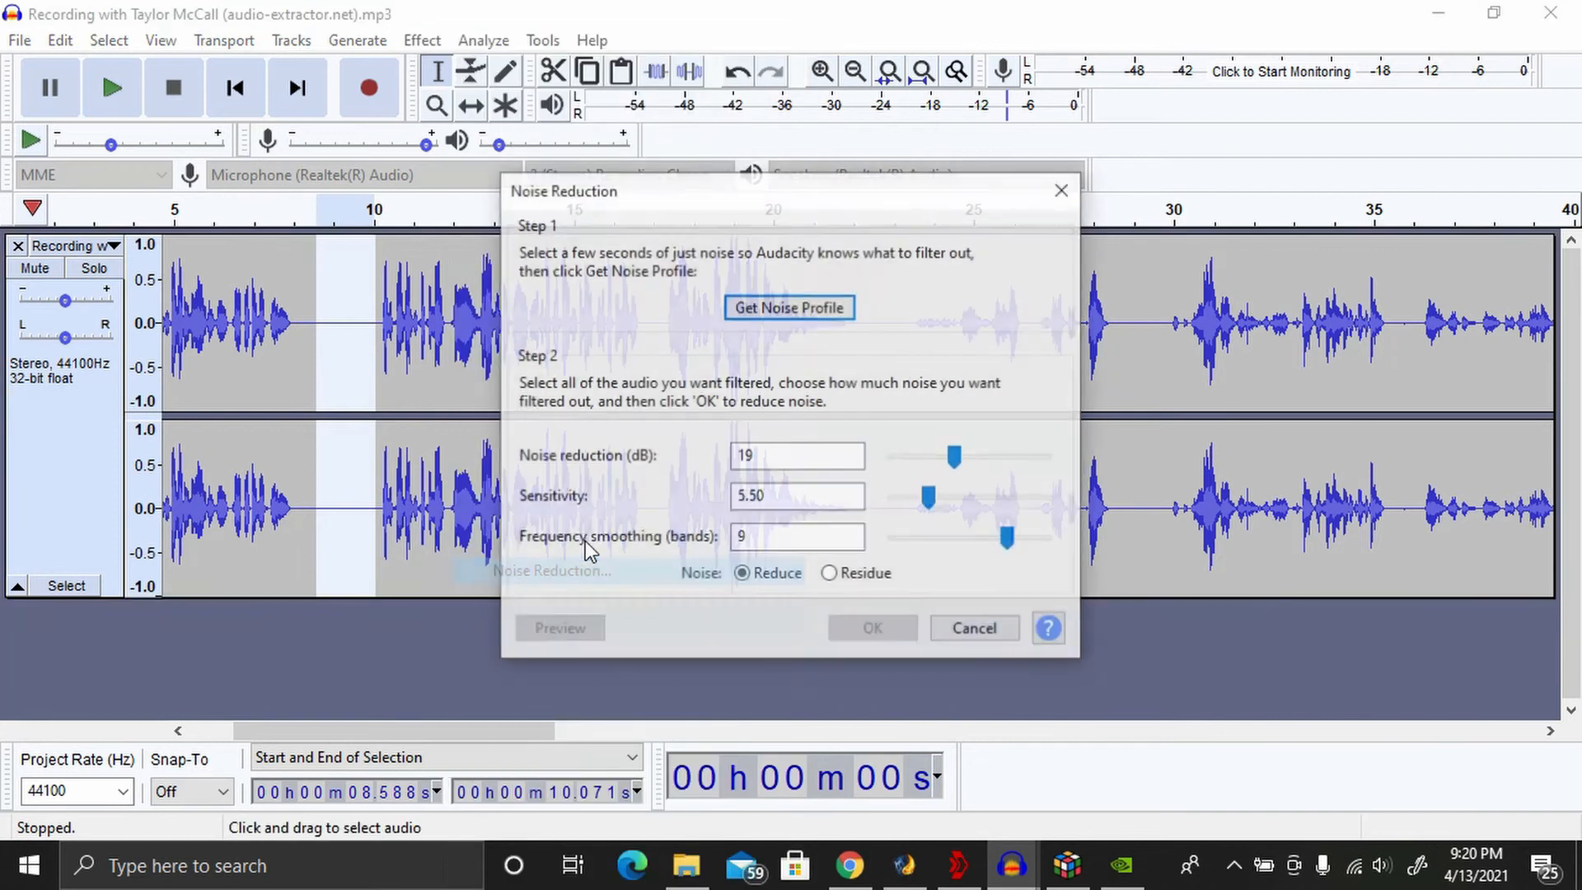
click(787, 307)
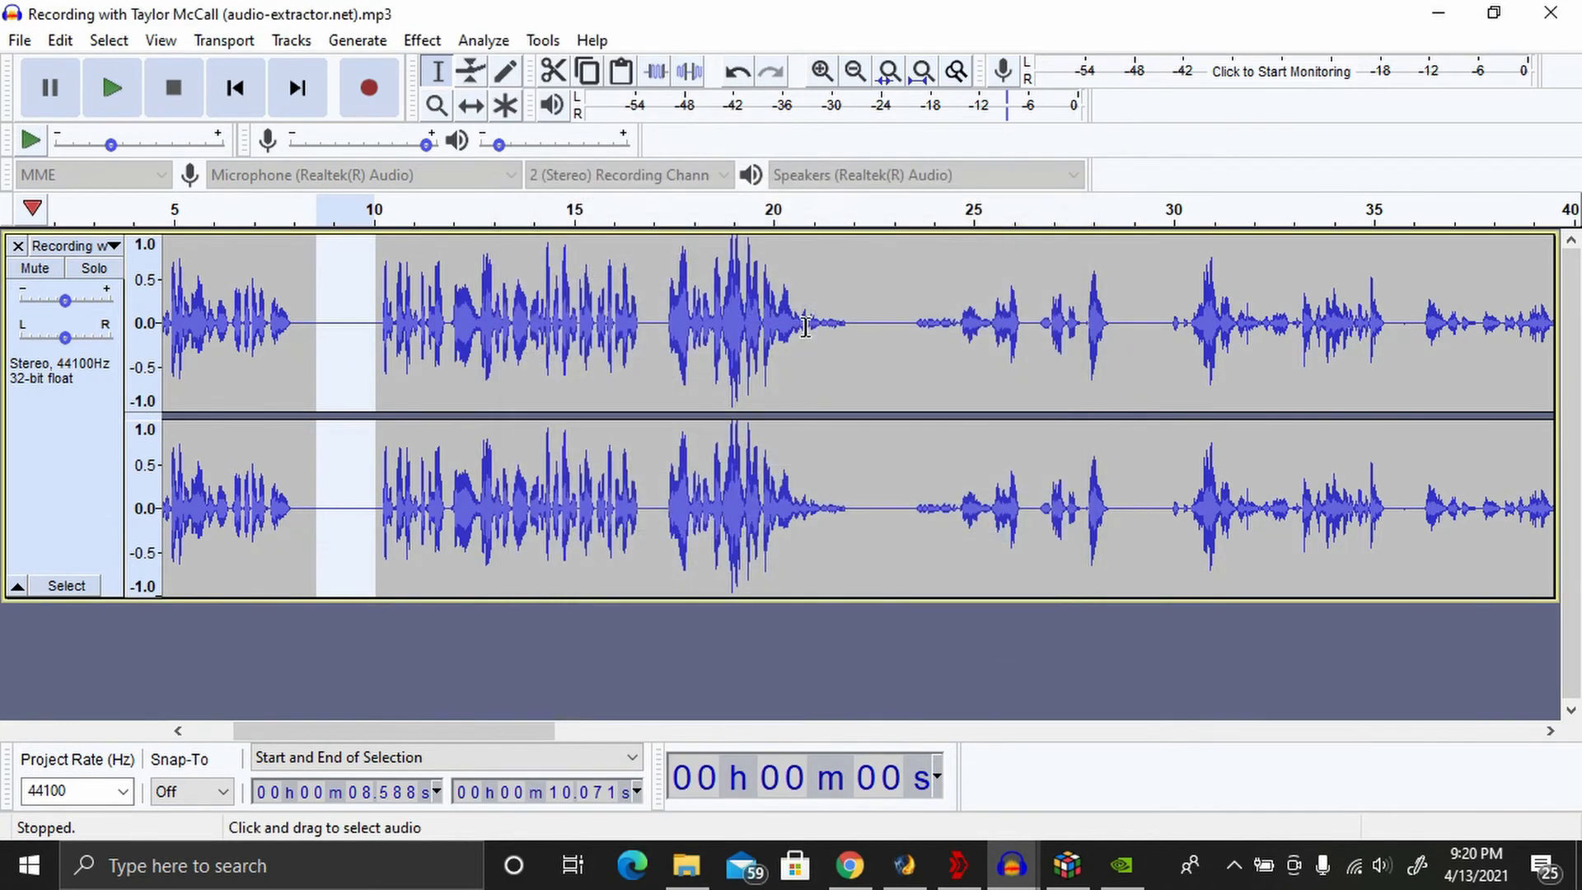
Apply Noise Reduction to the entire track using the captured noise profile and the existing settings.
click(290, 307)
key(ctrl+a)
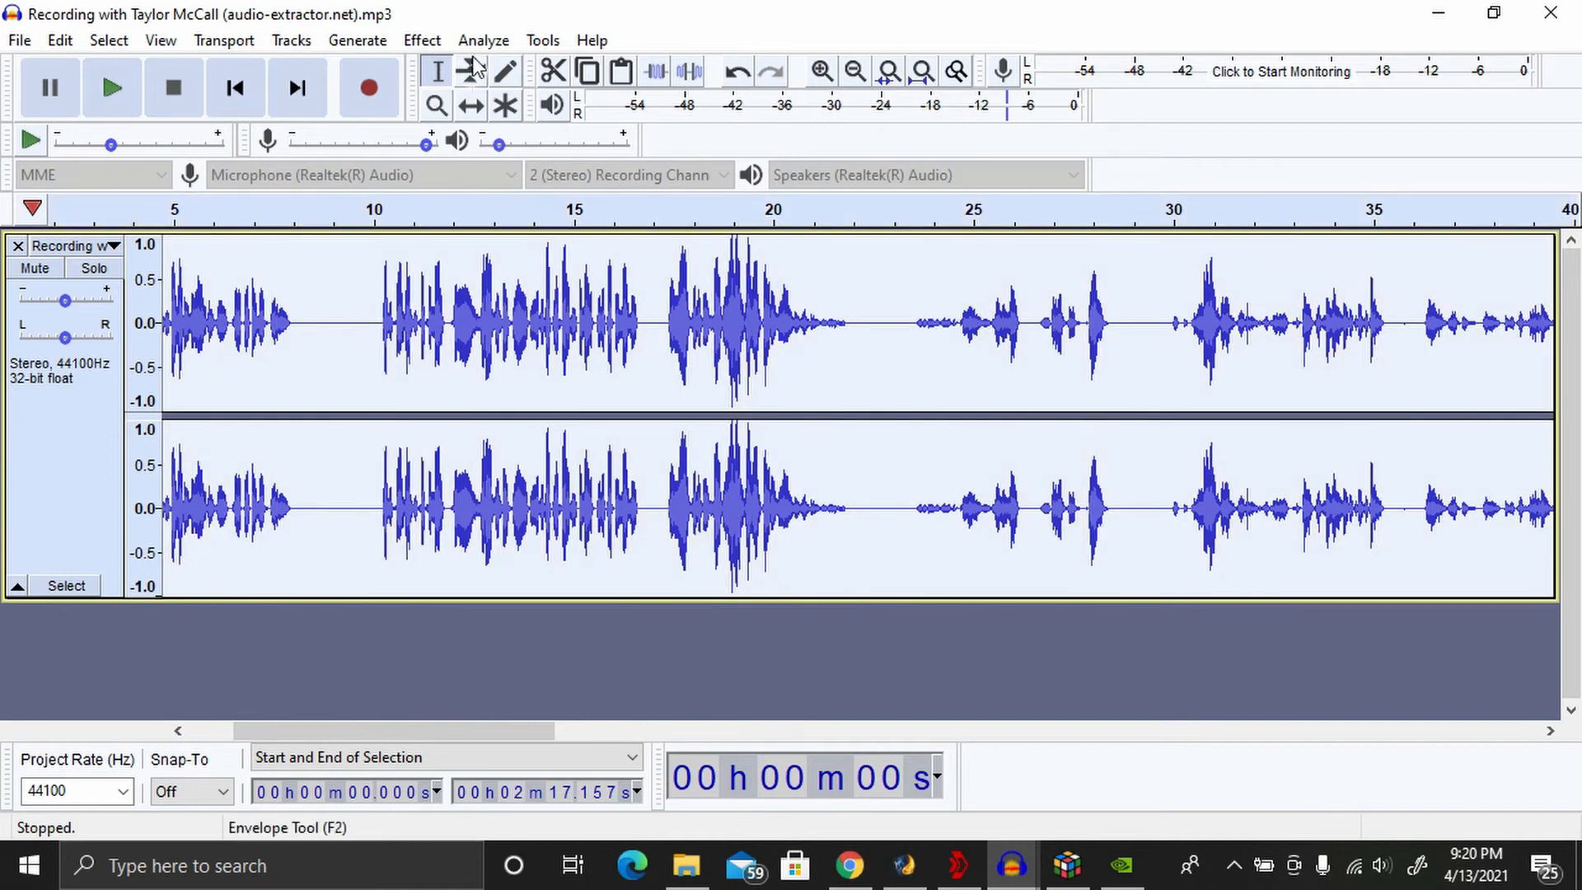
click(422, 40)
click(534, 569)
click(890, 629)
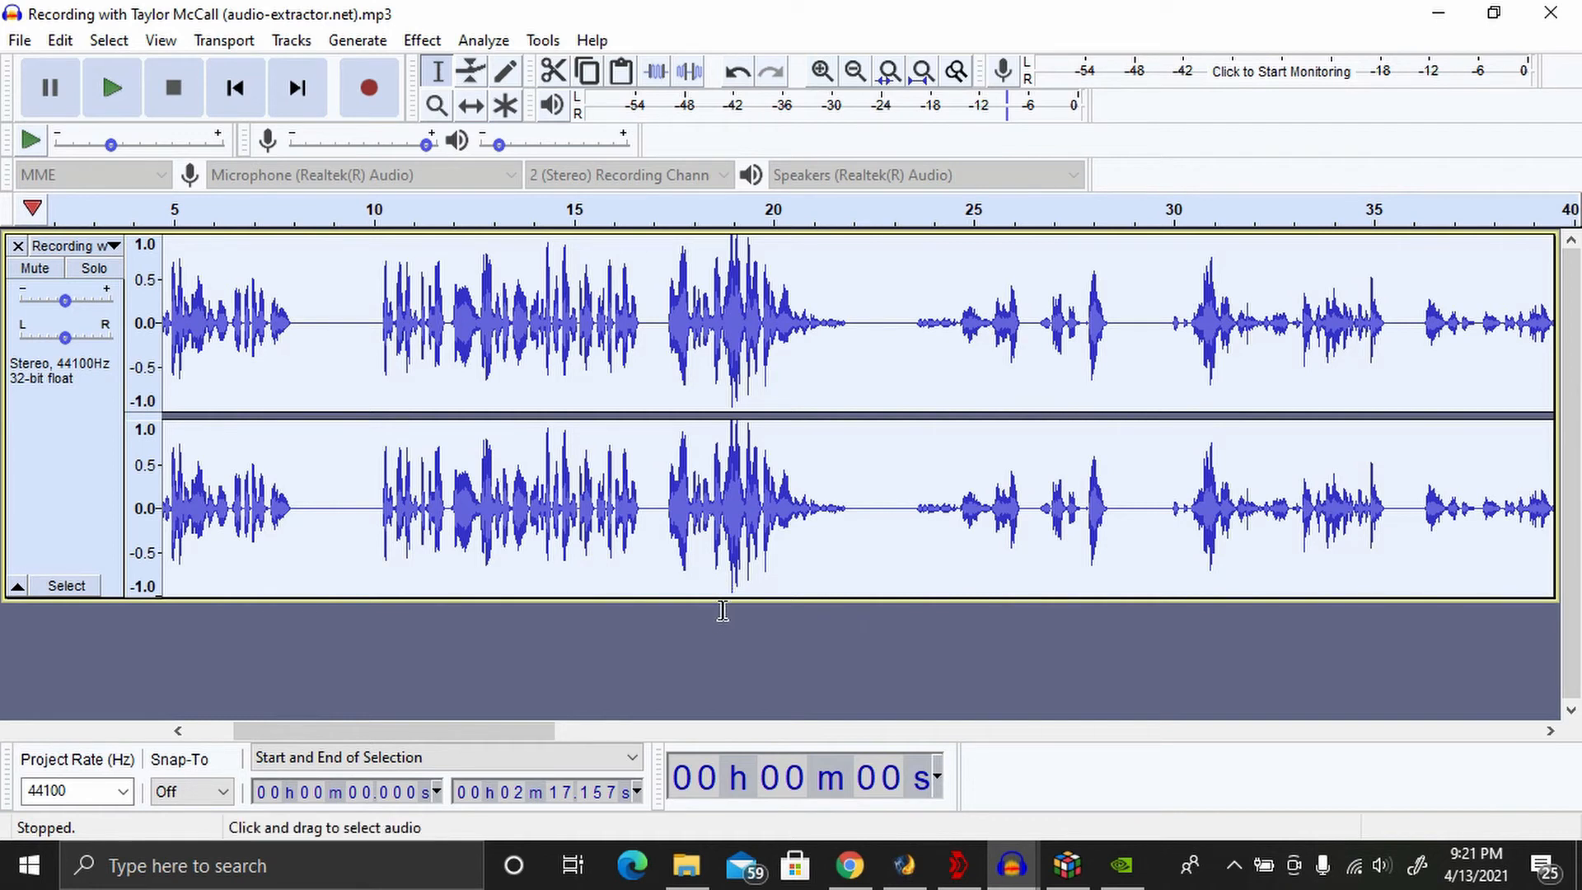
Apply Noise Reduction to the entire track again with 27 dB reduction and a sensitivity of 10.00, and deselect the audio.
click(482, 39)
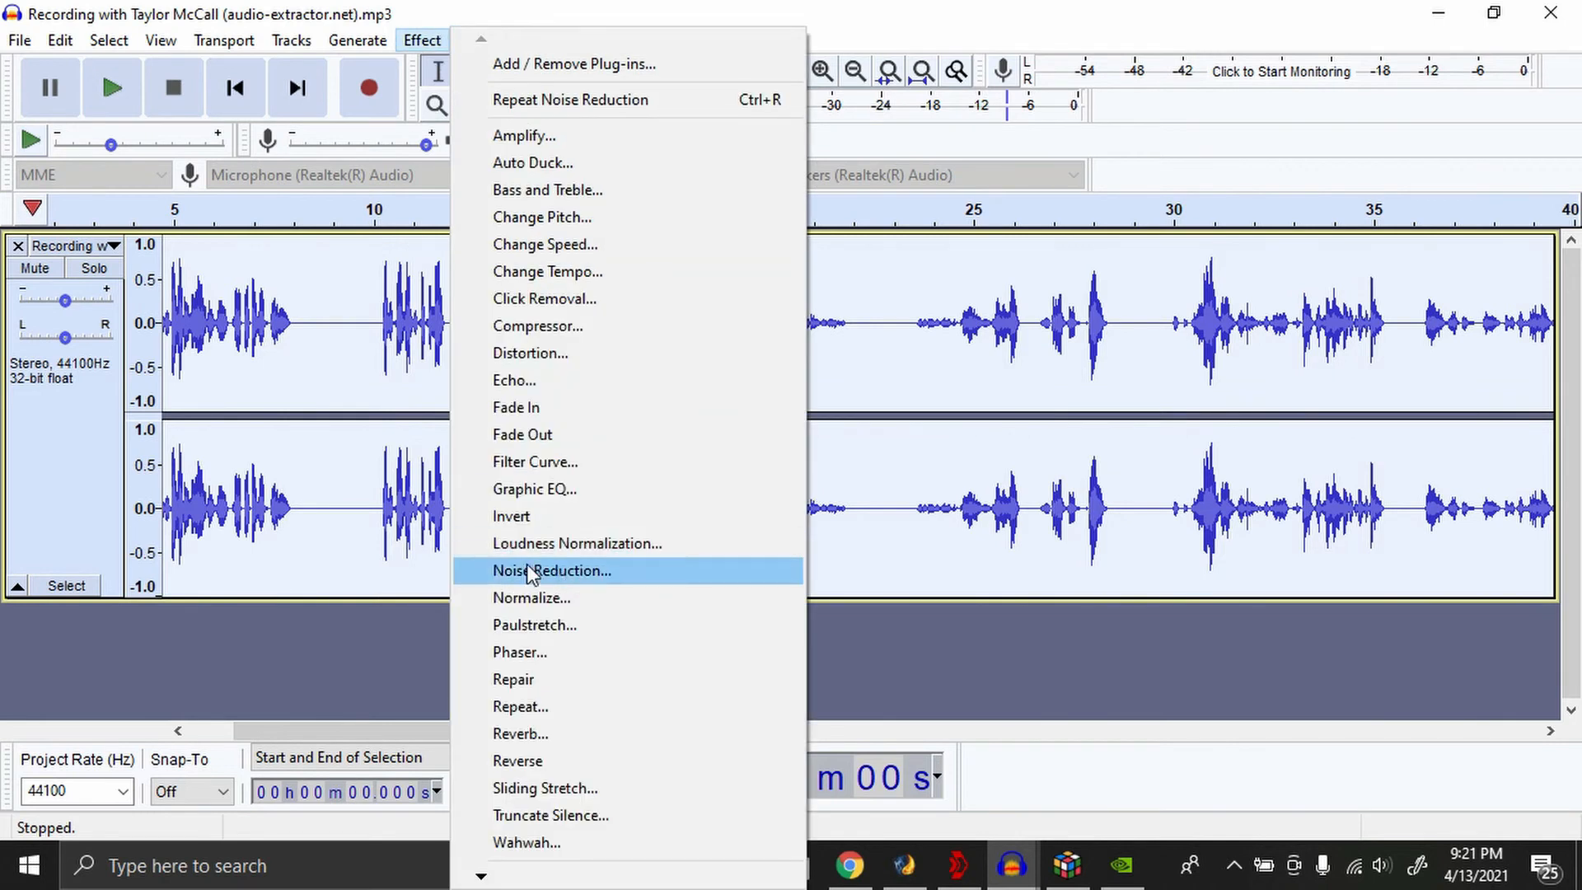
click(528, 570)
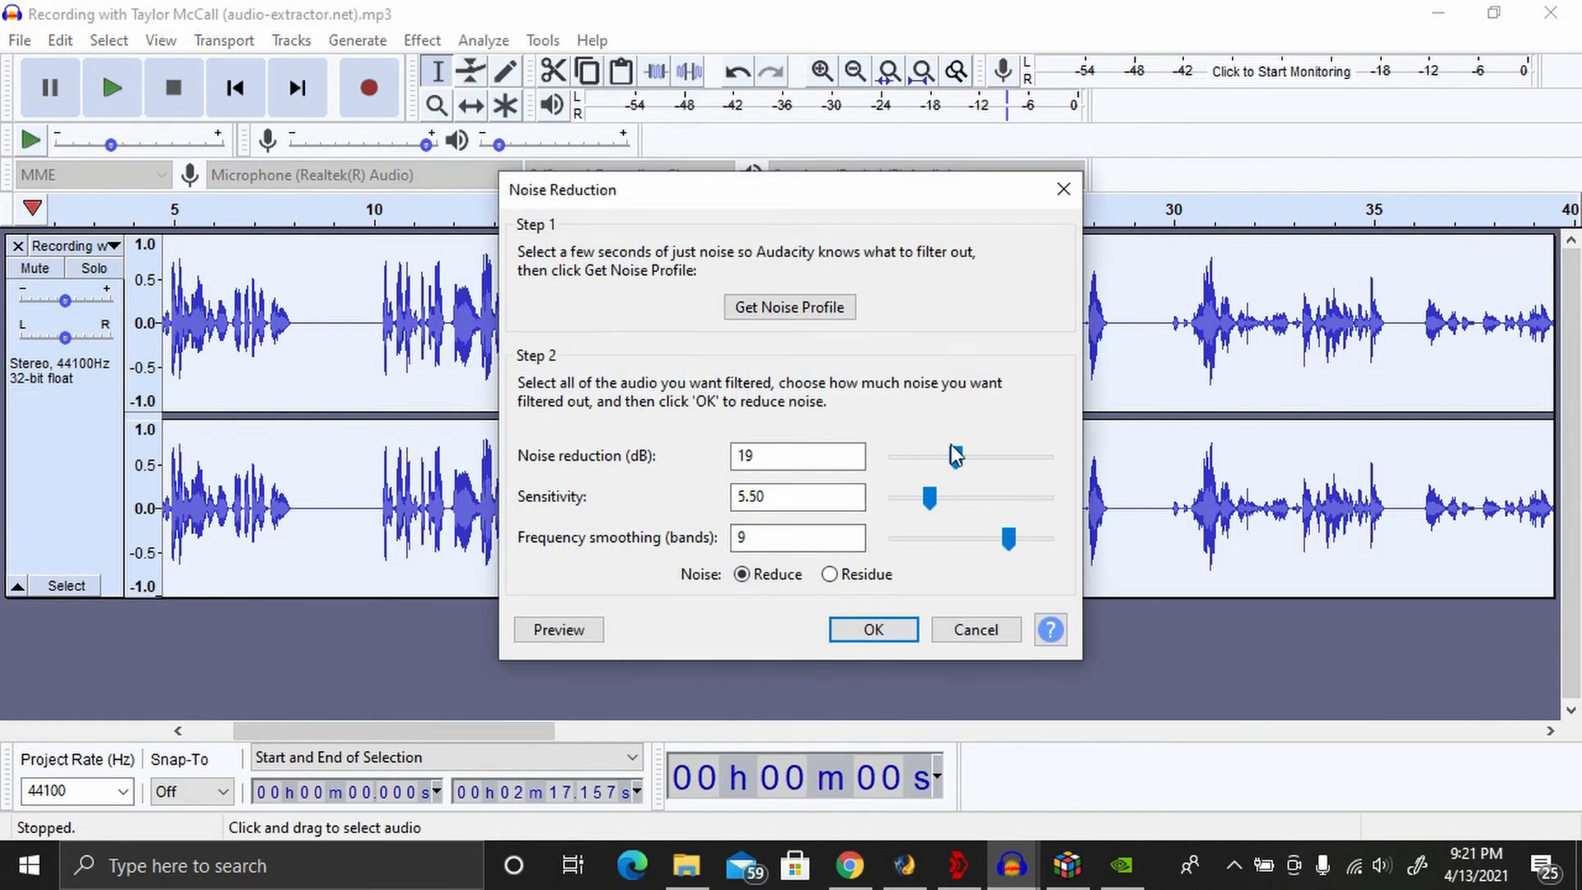
drag(960, 453, 966, 507)
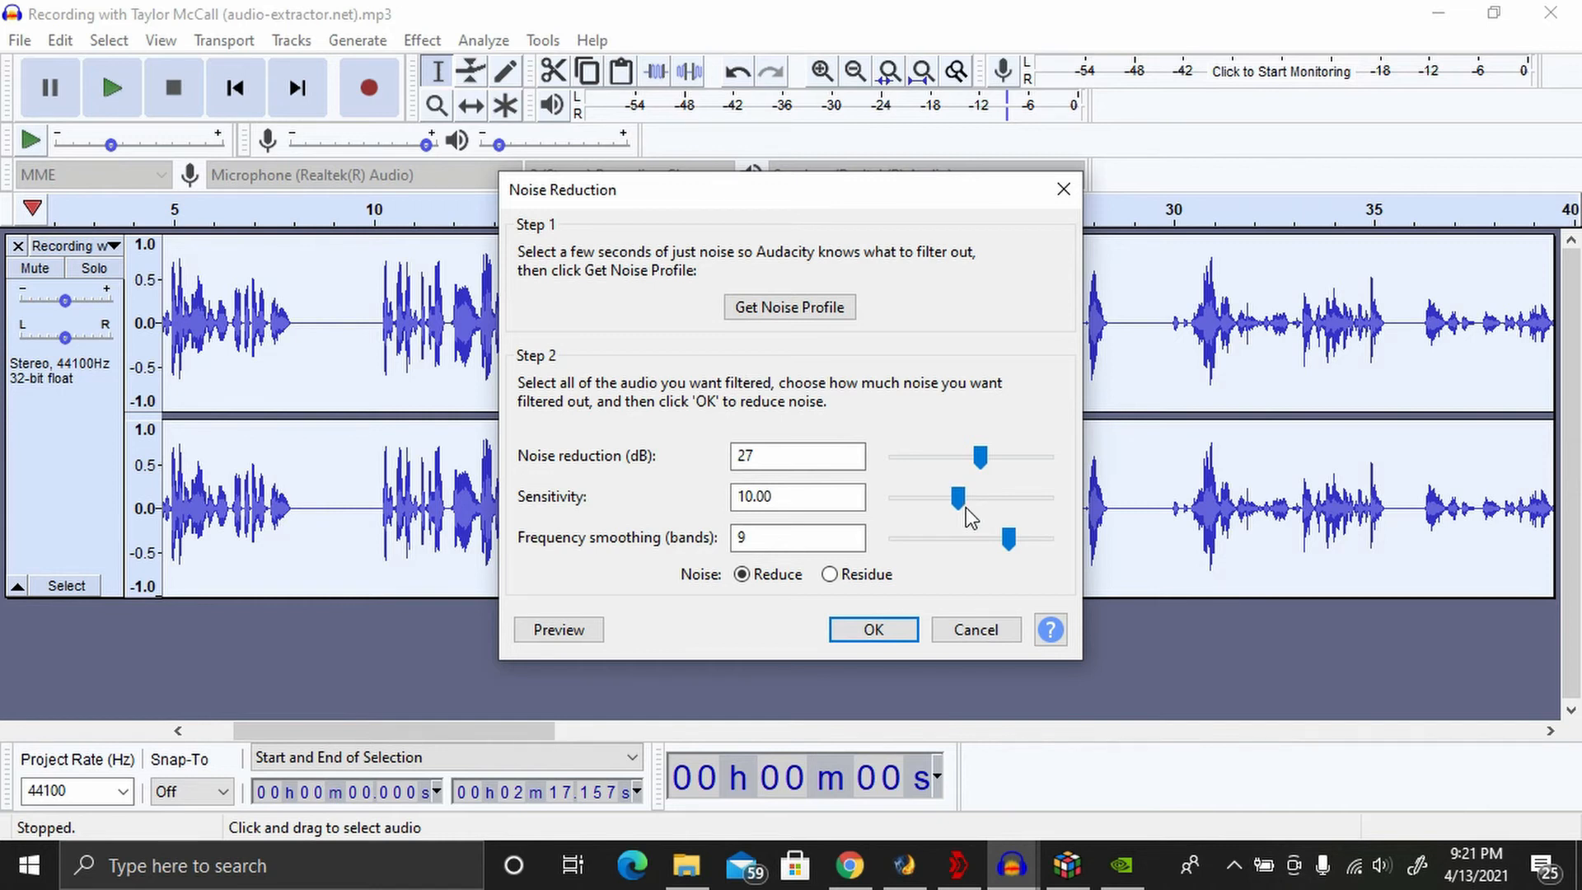
click(867, 638)
click(268, 329)
Import the second Chill Lo-Fi Hip Hop Inspiring Upbeat Short No Vox file from the audiojungle chill-lofi-hip-hop folder in Downloads.
click(19, 41)
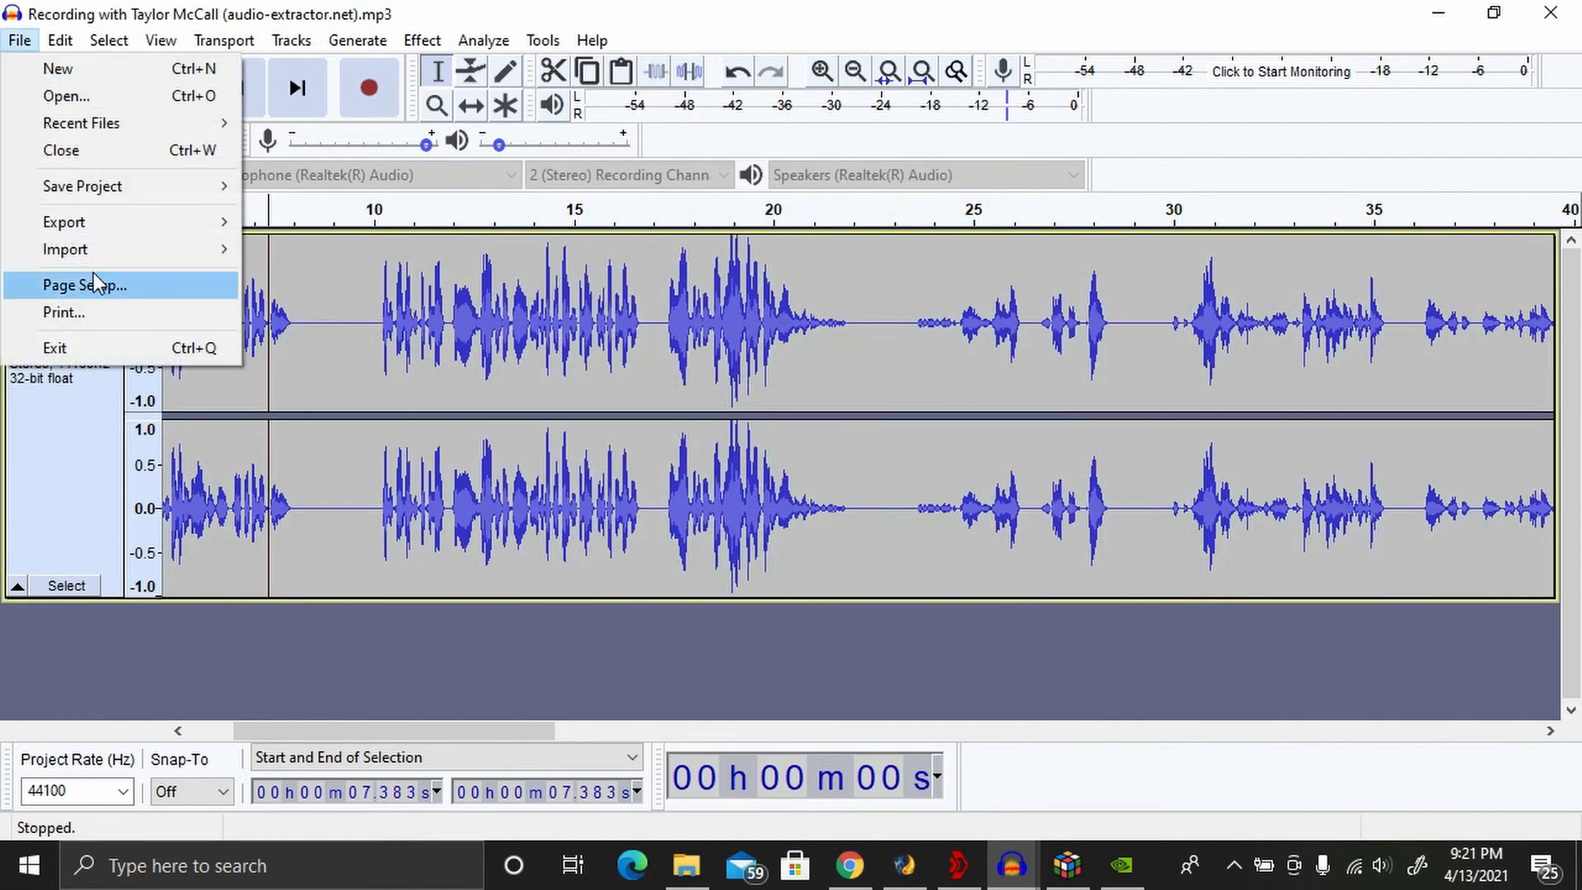
scroll(432, 375, down, 8)
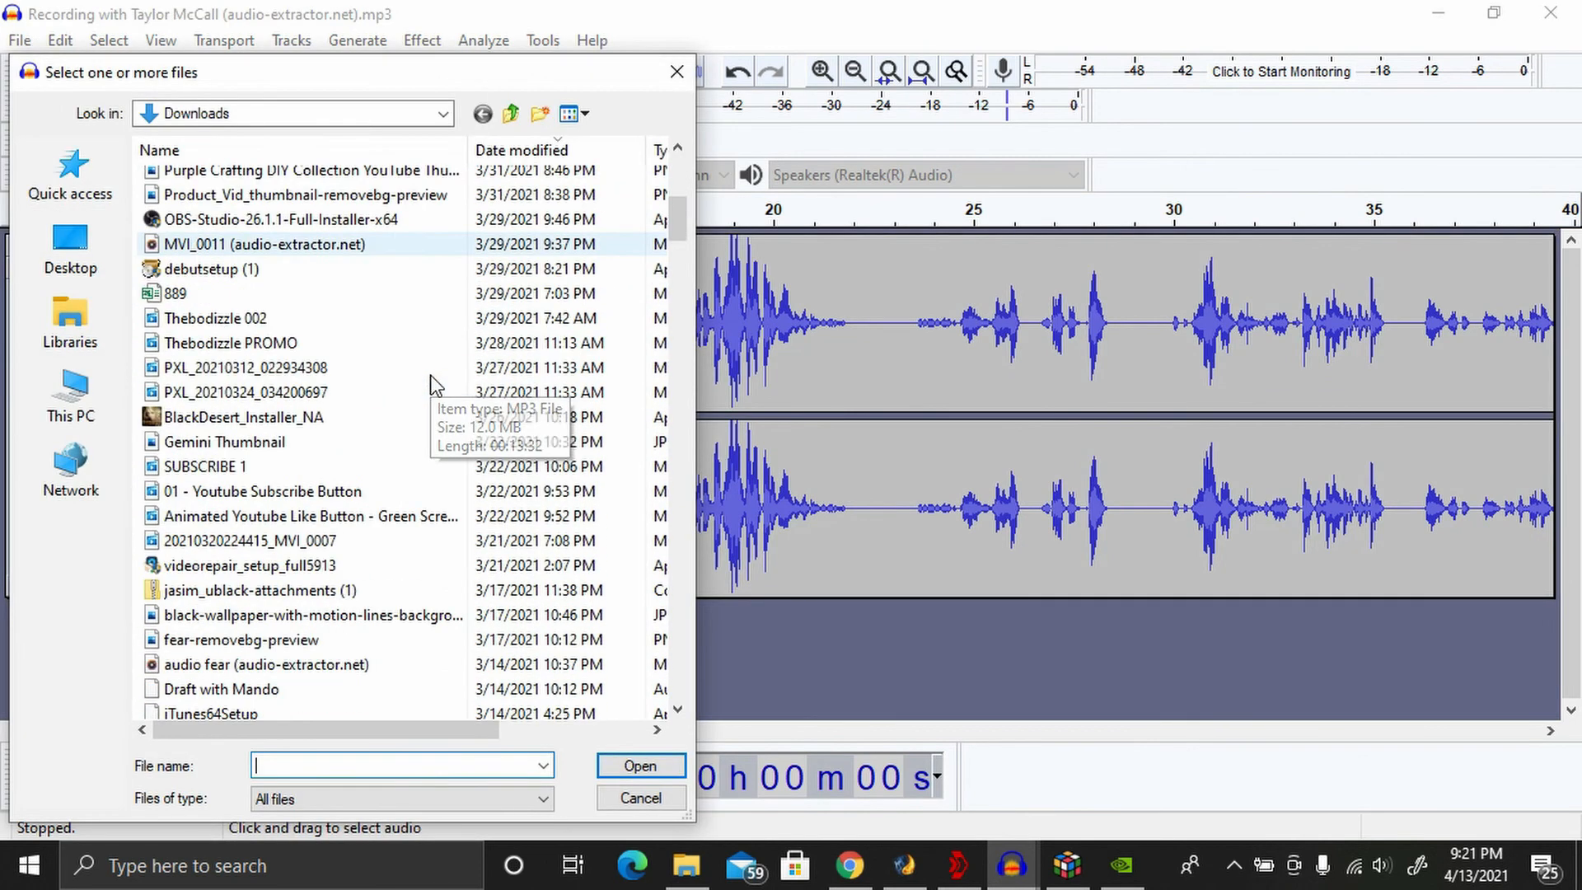
scroll(440, 384, down, 9)
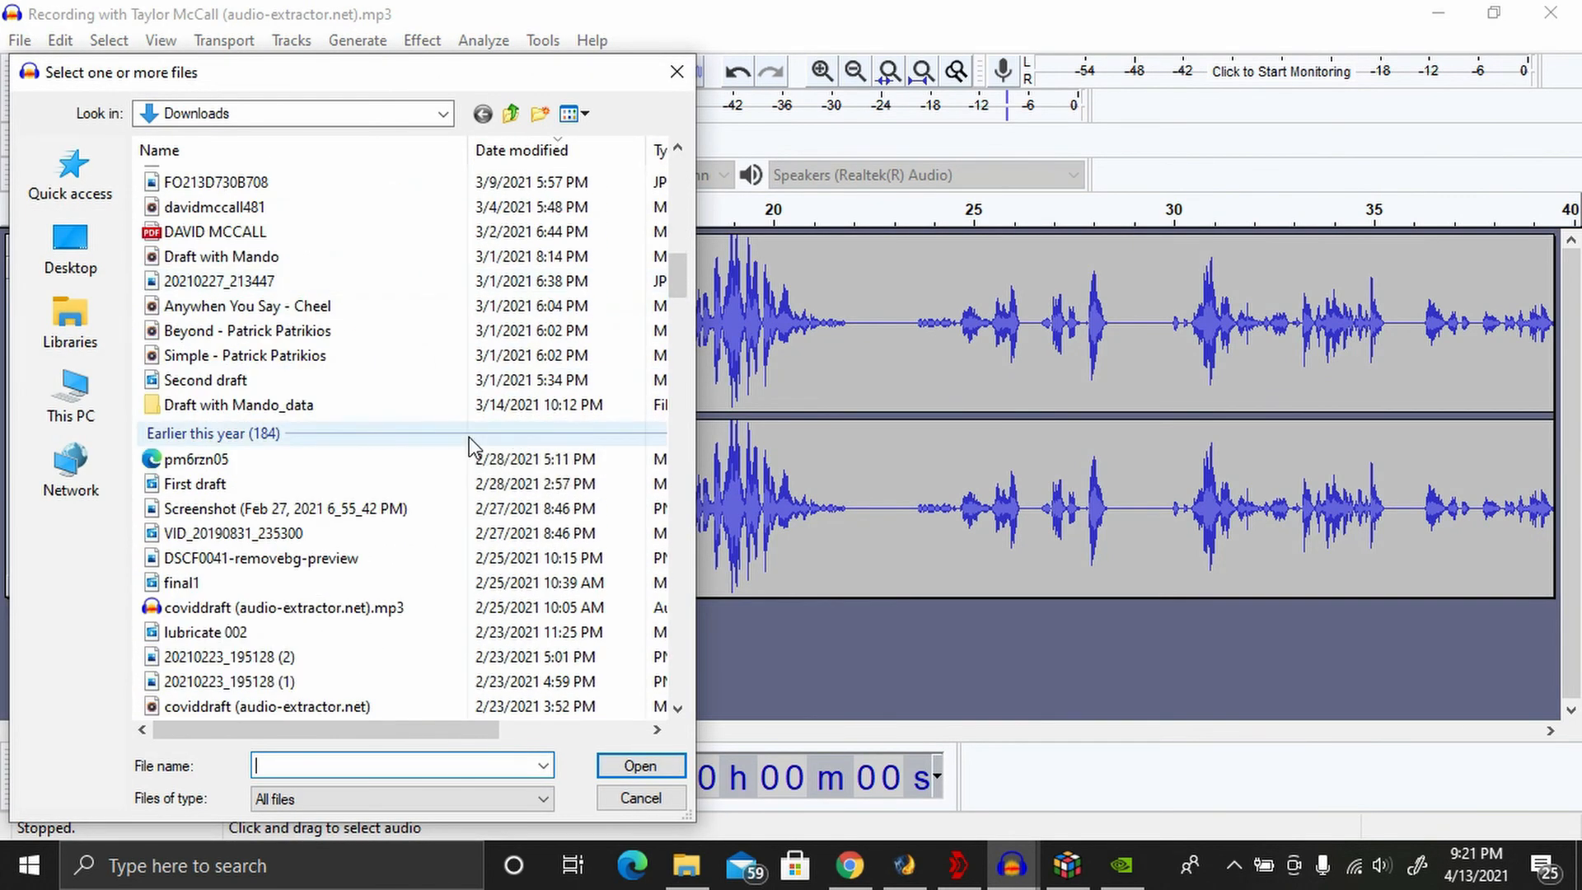
scroll(486, 452, down, 10)
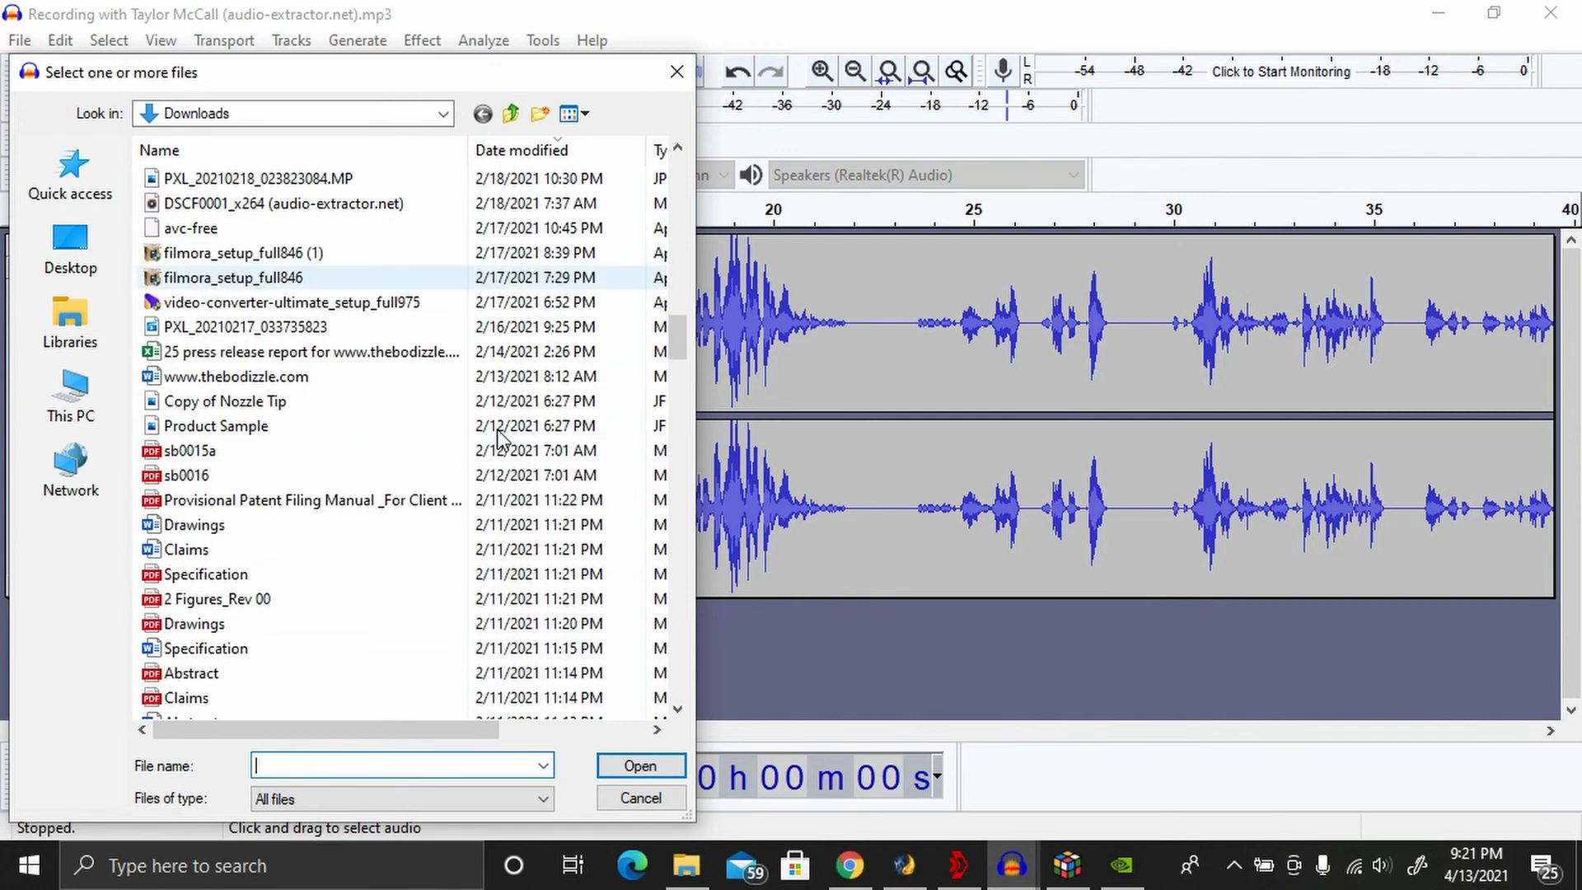
scroll(502, 440, down, 2)
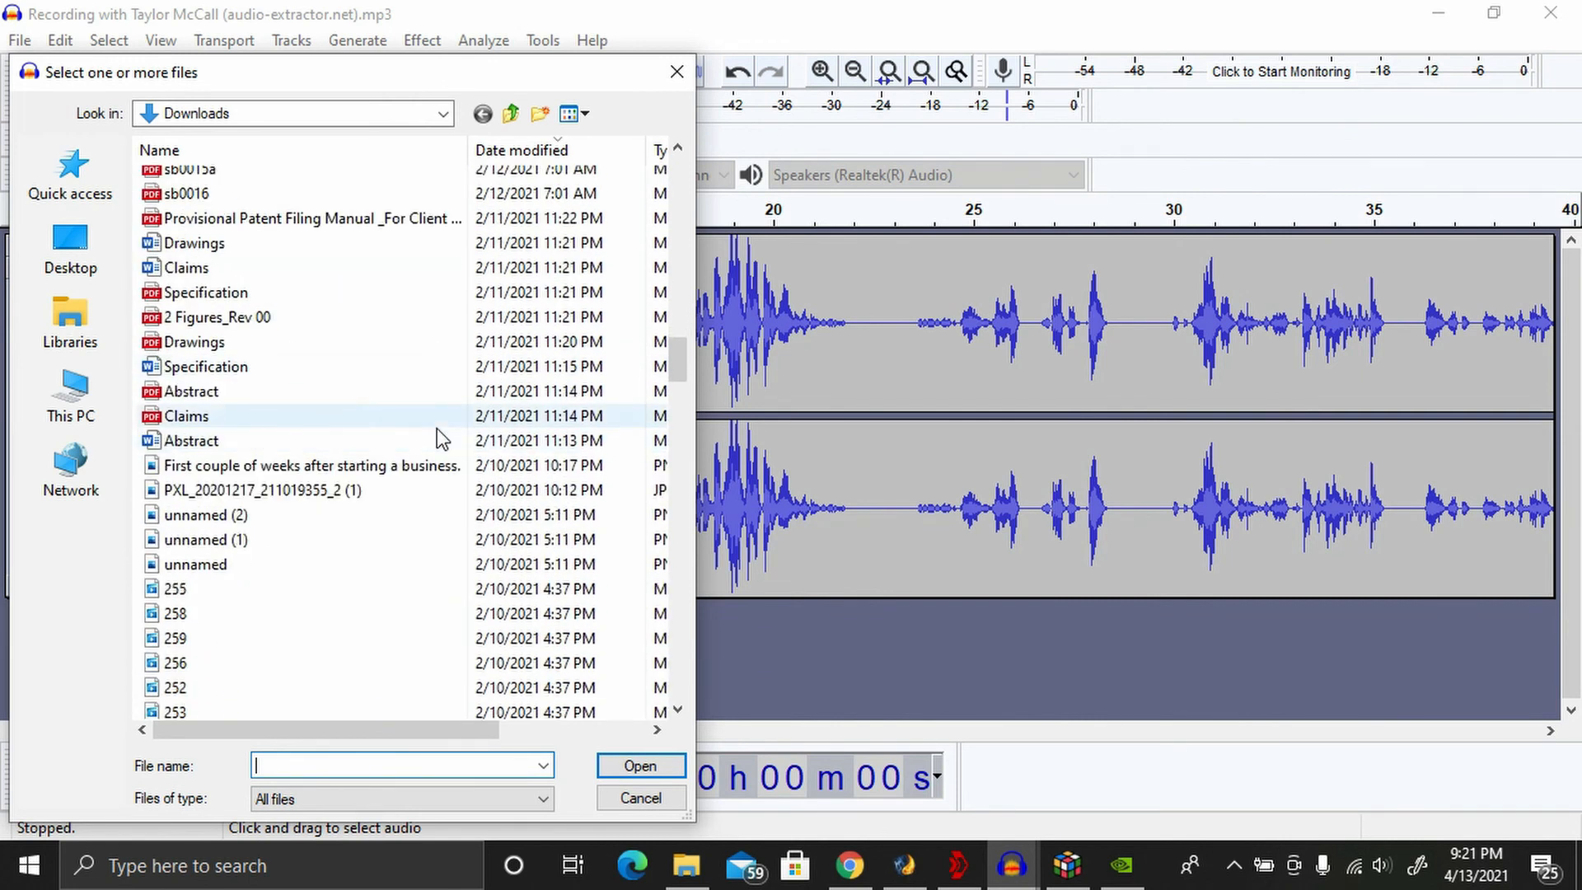
scroll(494, 436, up, 9)
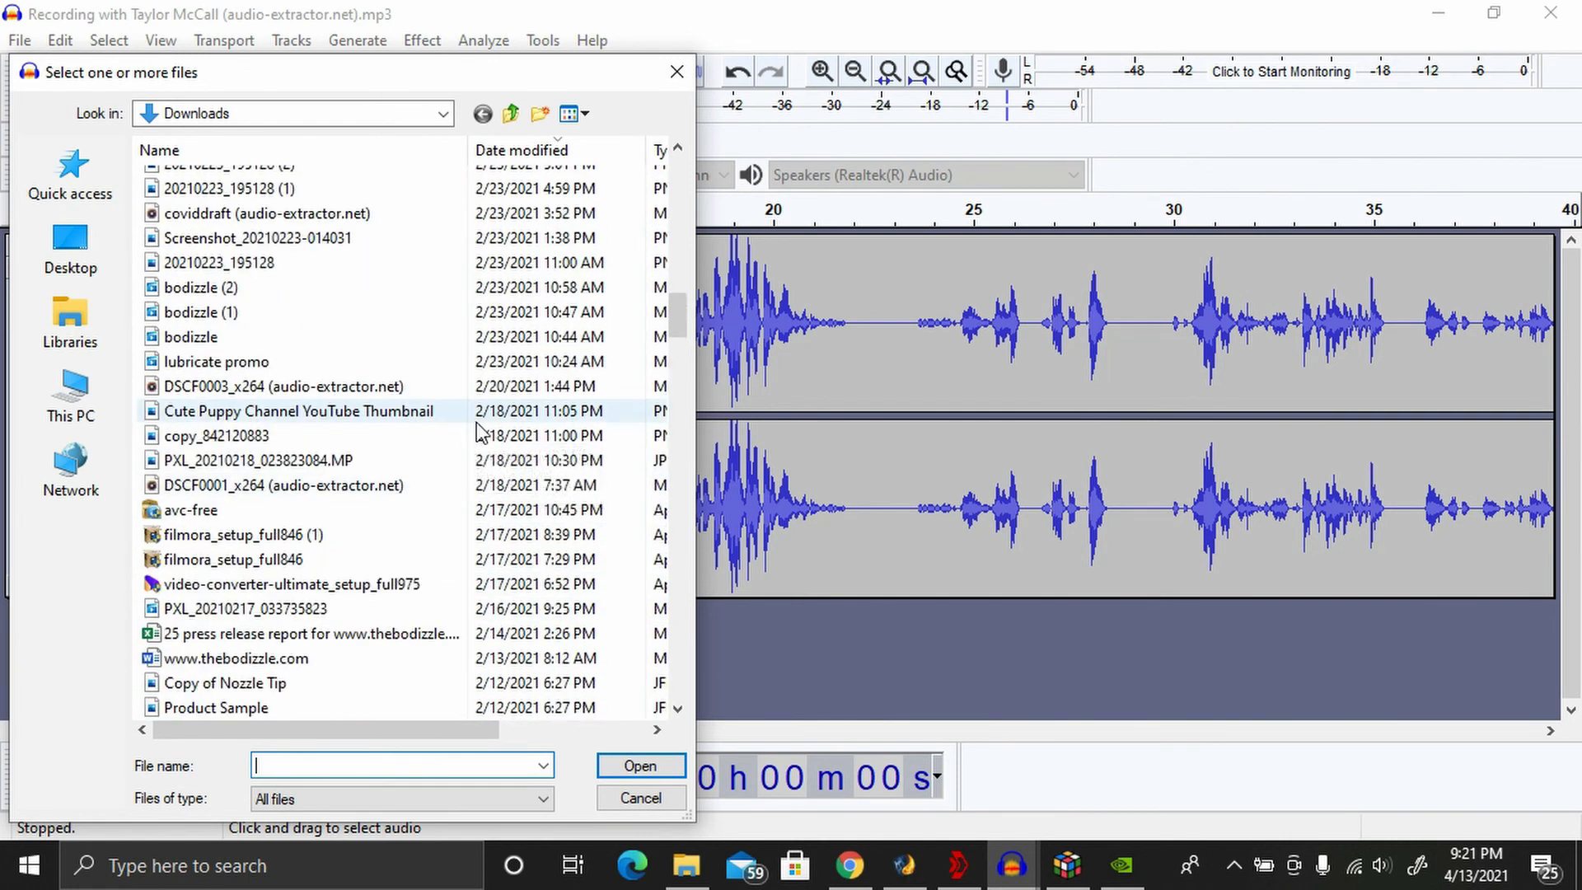
scroll(491, 436, up, 3)
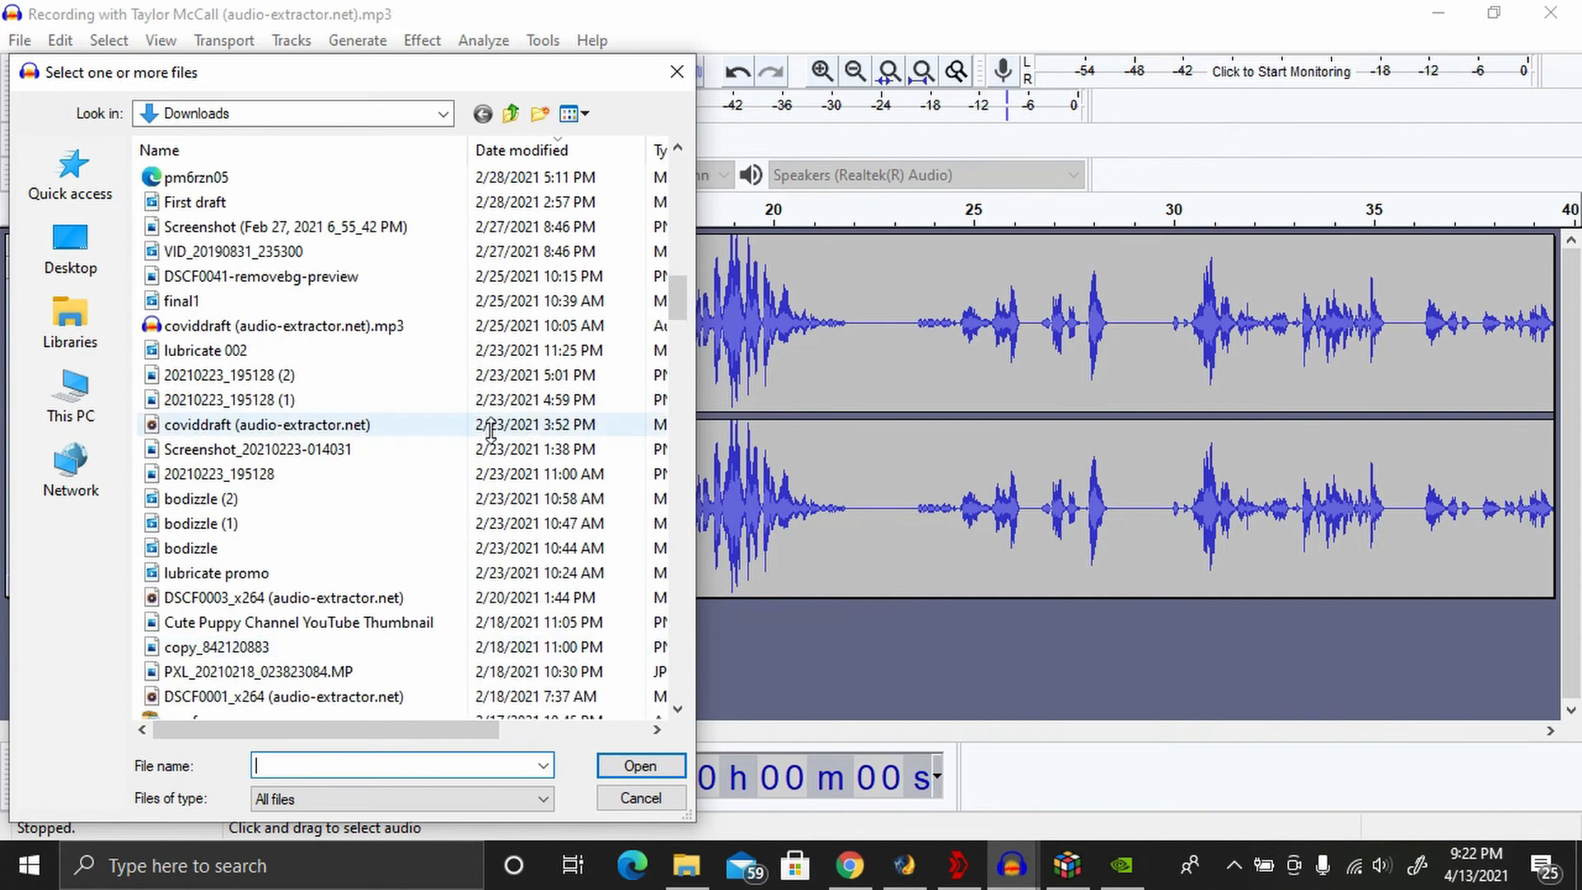
scroll(491, 430, up, 3)
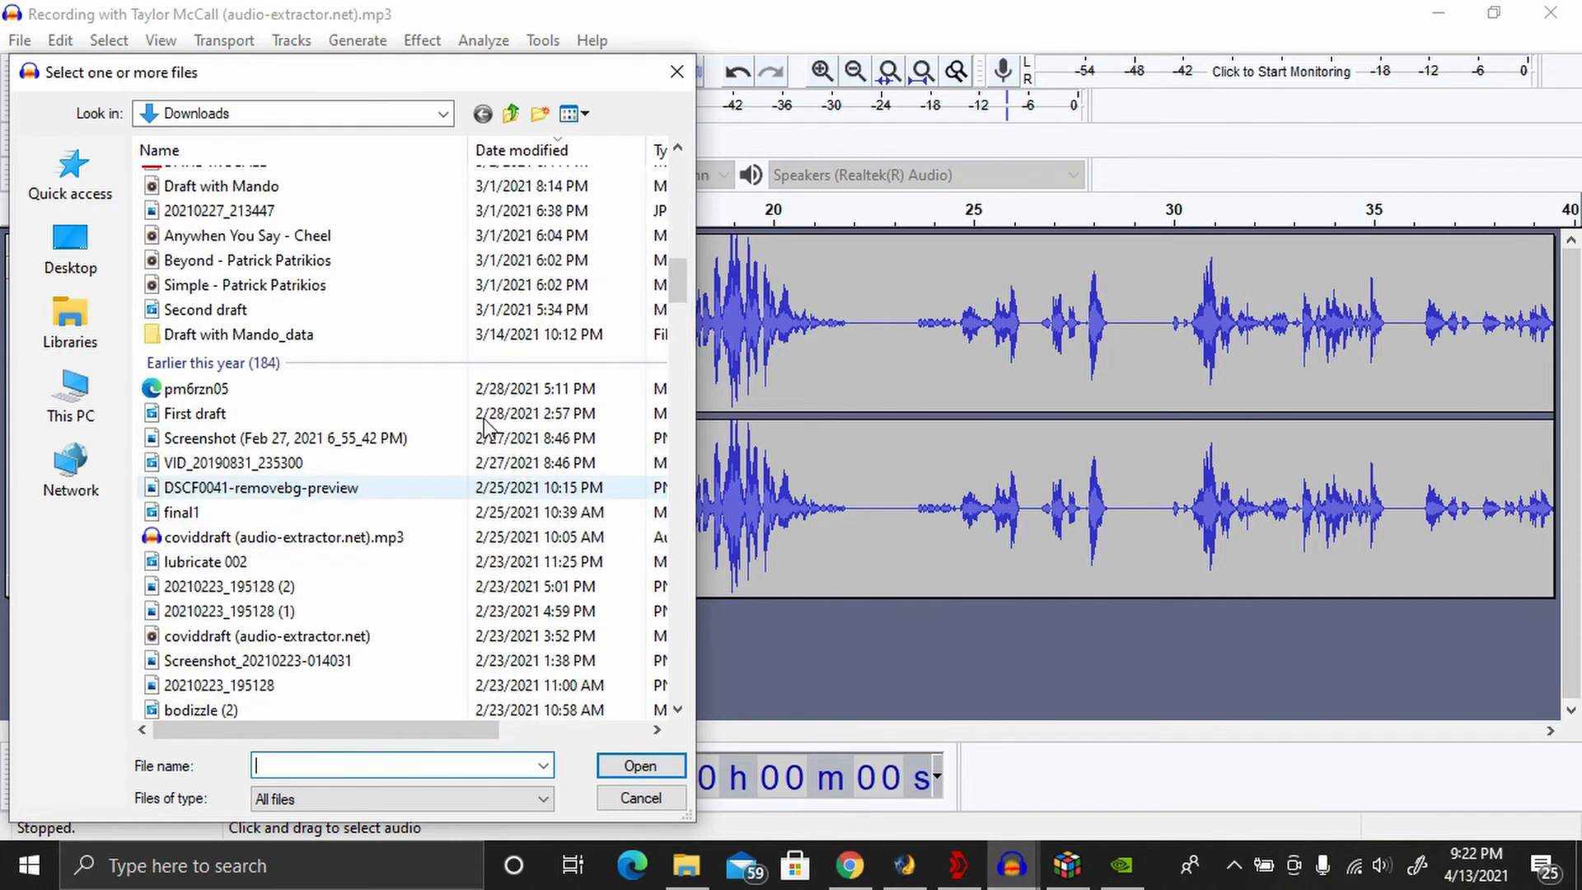
scroll(506, 440, down, 12)
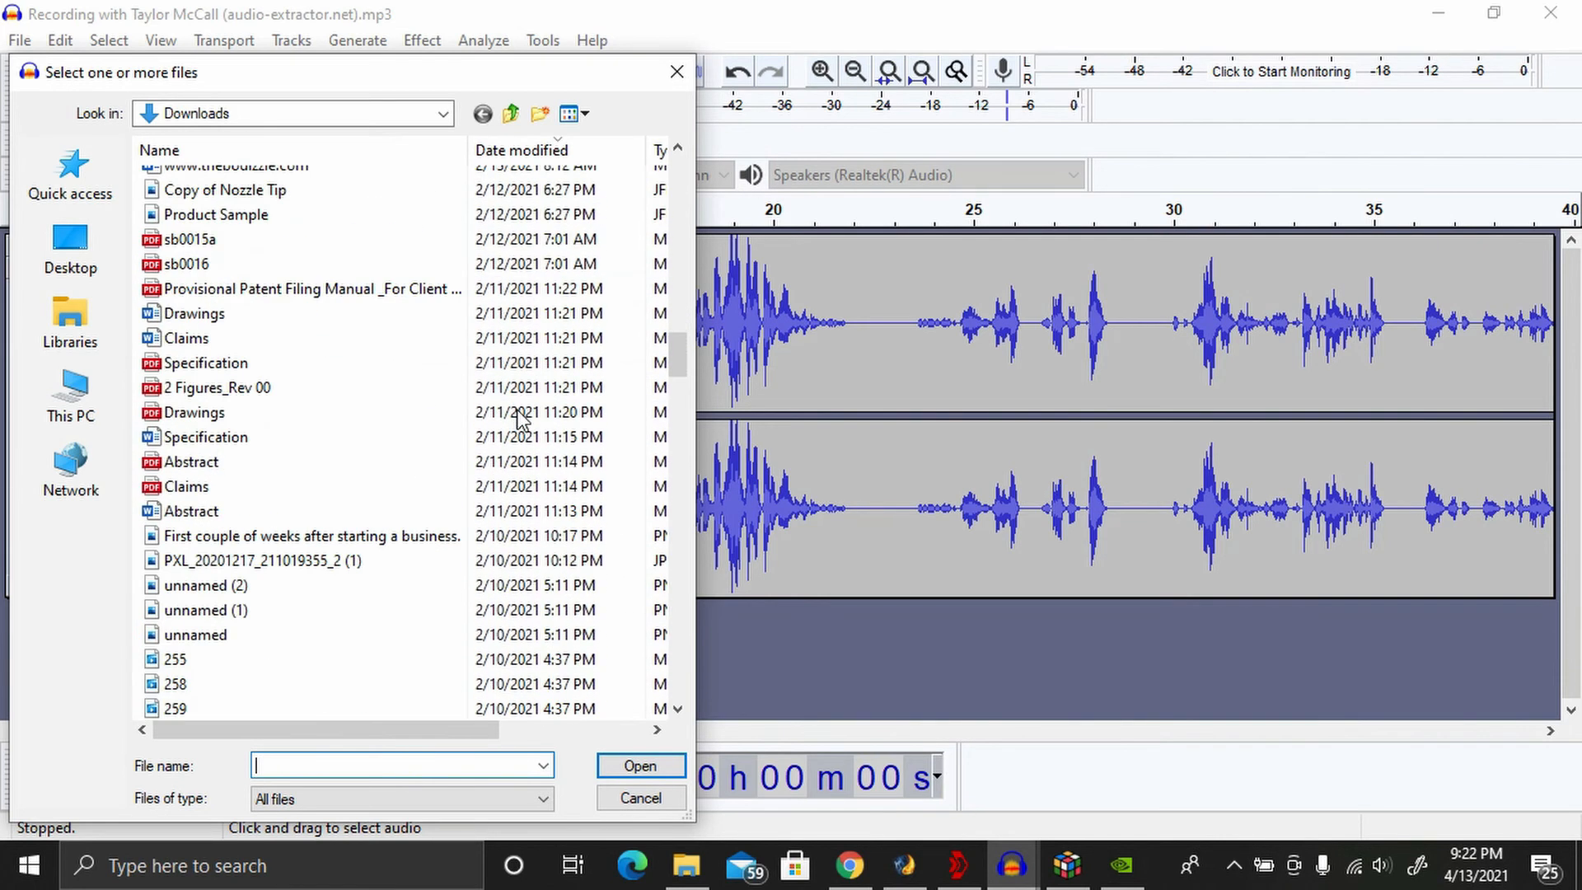
drag(686, 349, 694, 665)
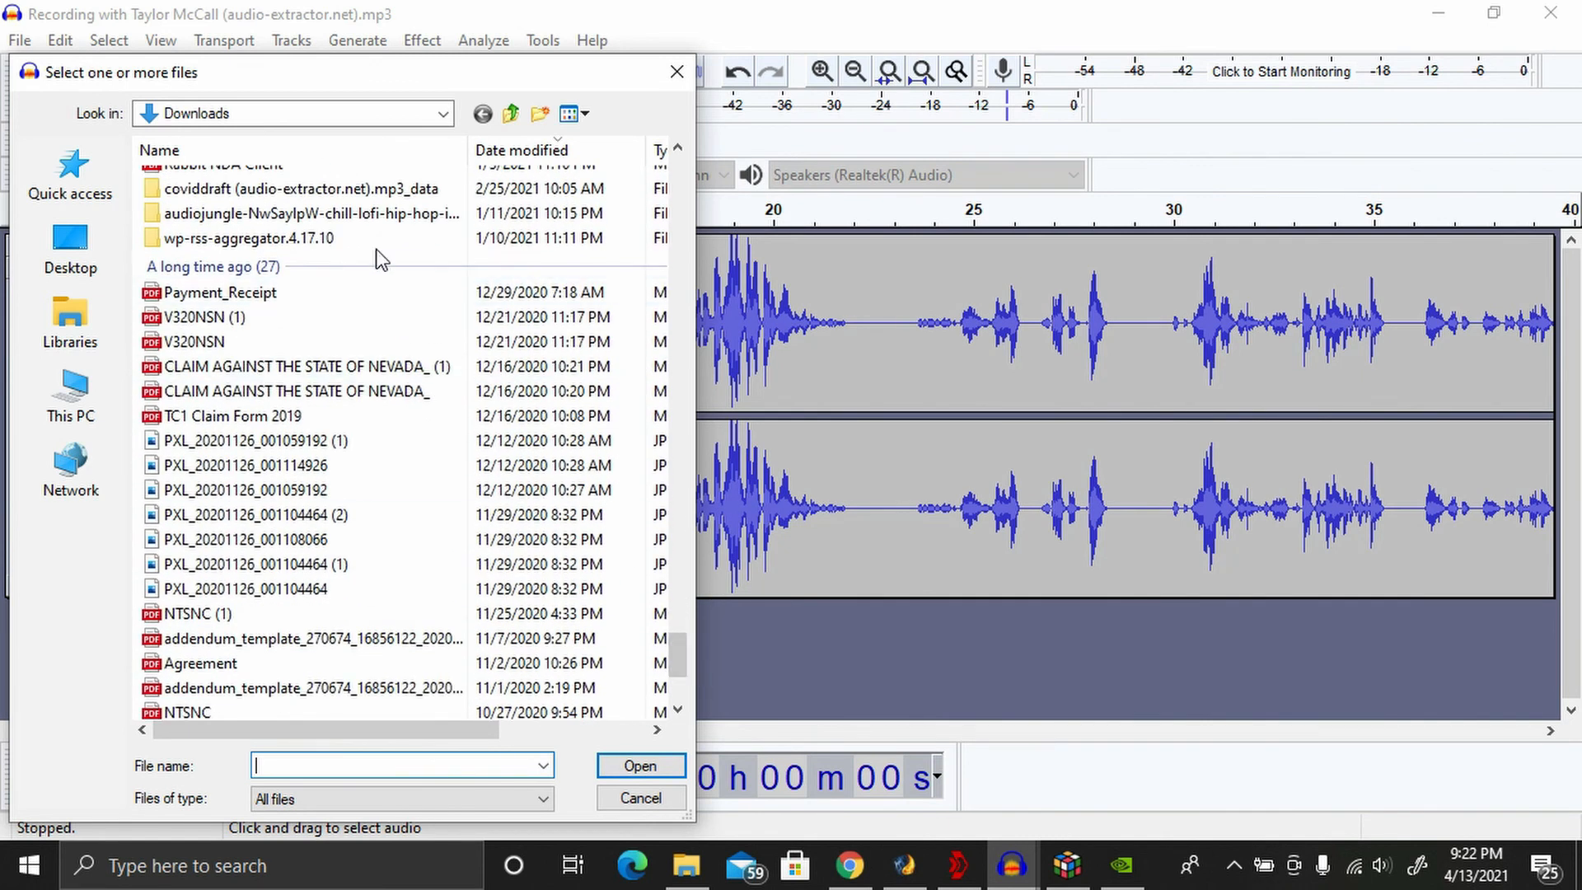
double_click(362, 216)
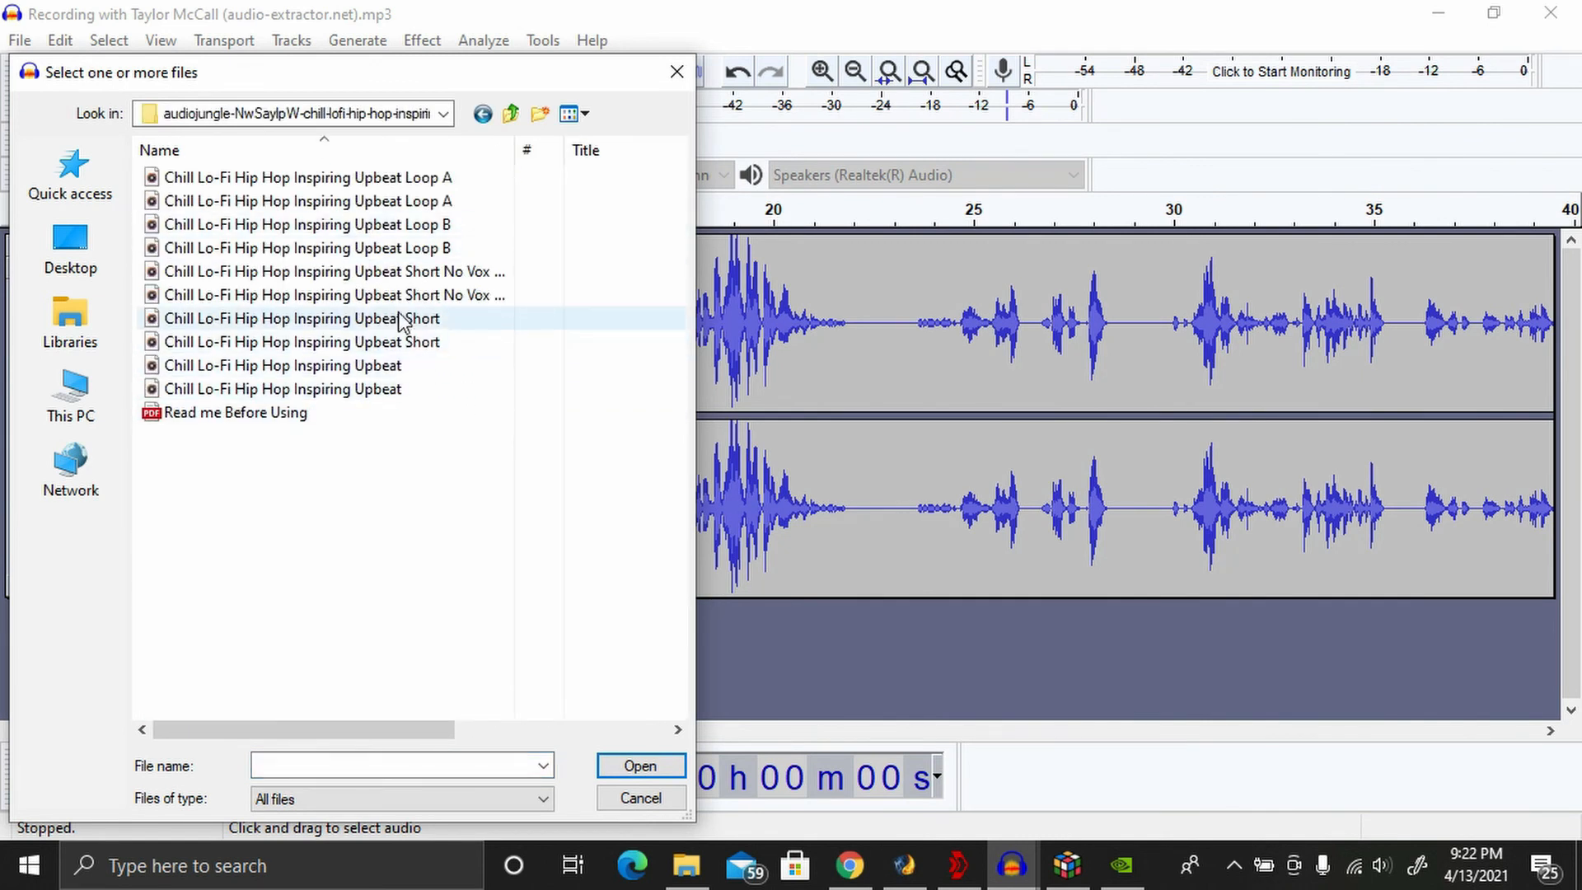
double_click(412, 295)
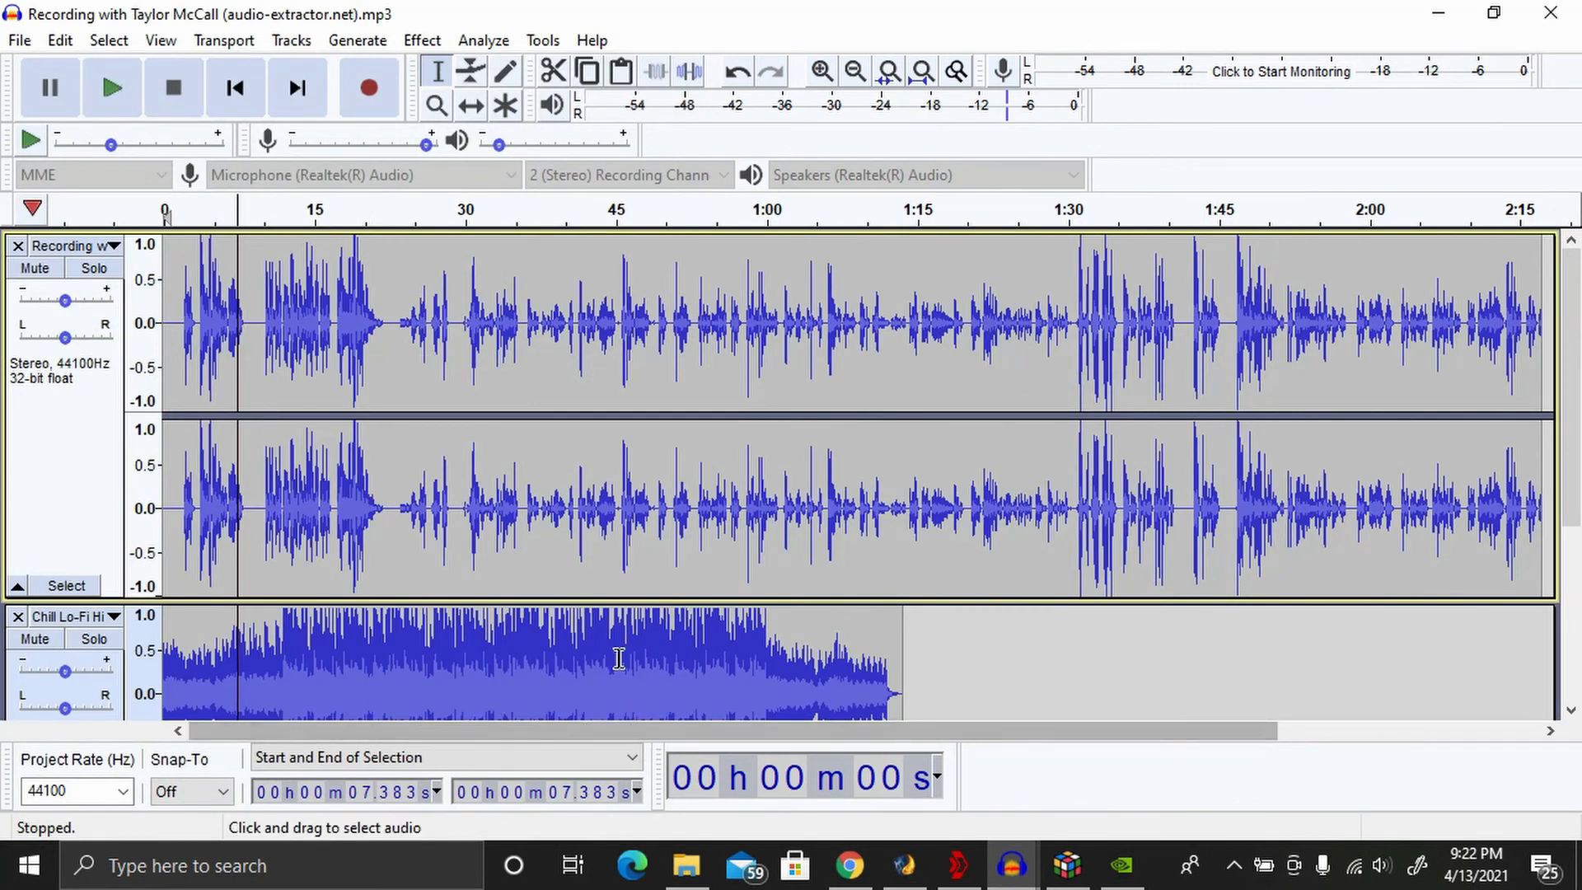
Compare the loudness and length of the voice recording's waveform with those of the imported music track.
scroll(618, 654, down, 3)
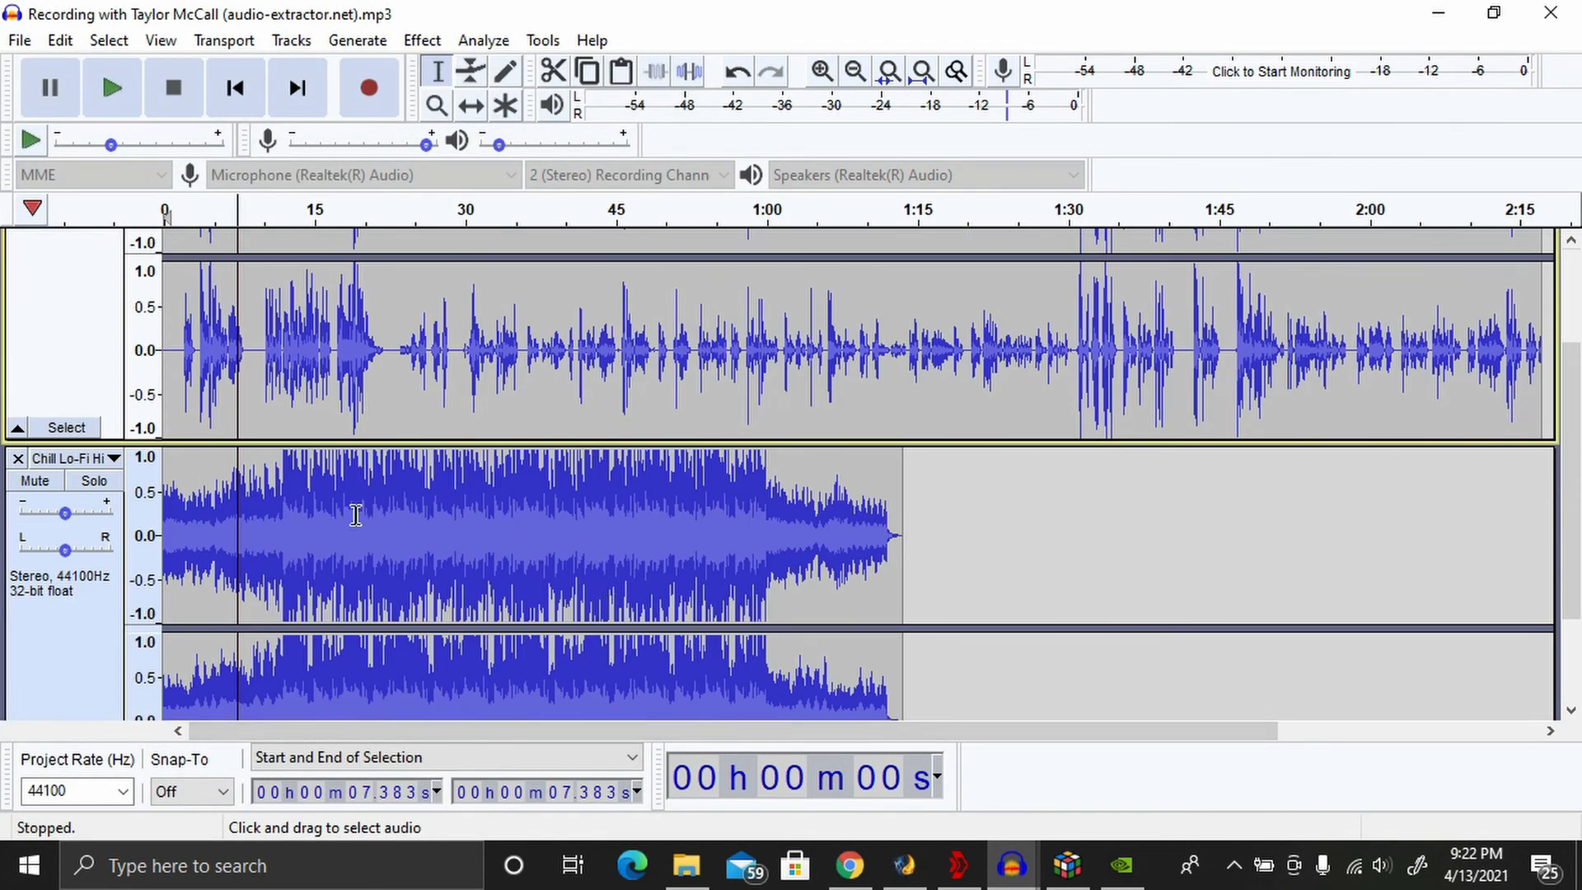
scroll(362, 516, up, 2)
scroll(362, 517, down, 1)
scroll(362, 517, down, 1)
scroll(314, 552, up, 2)
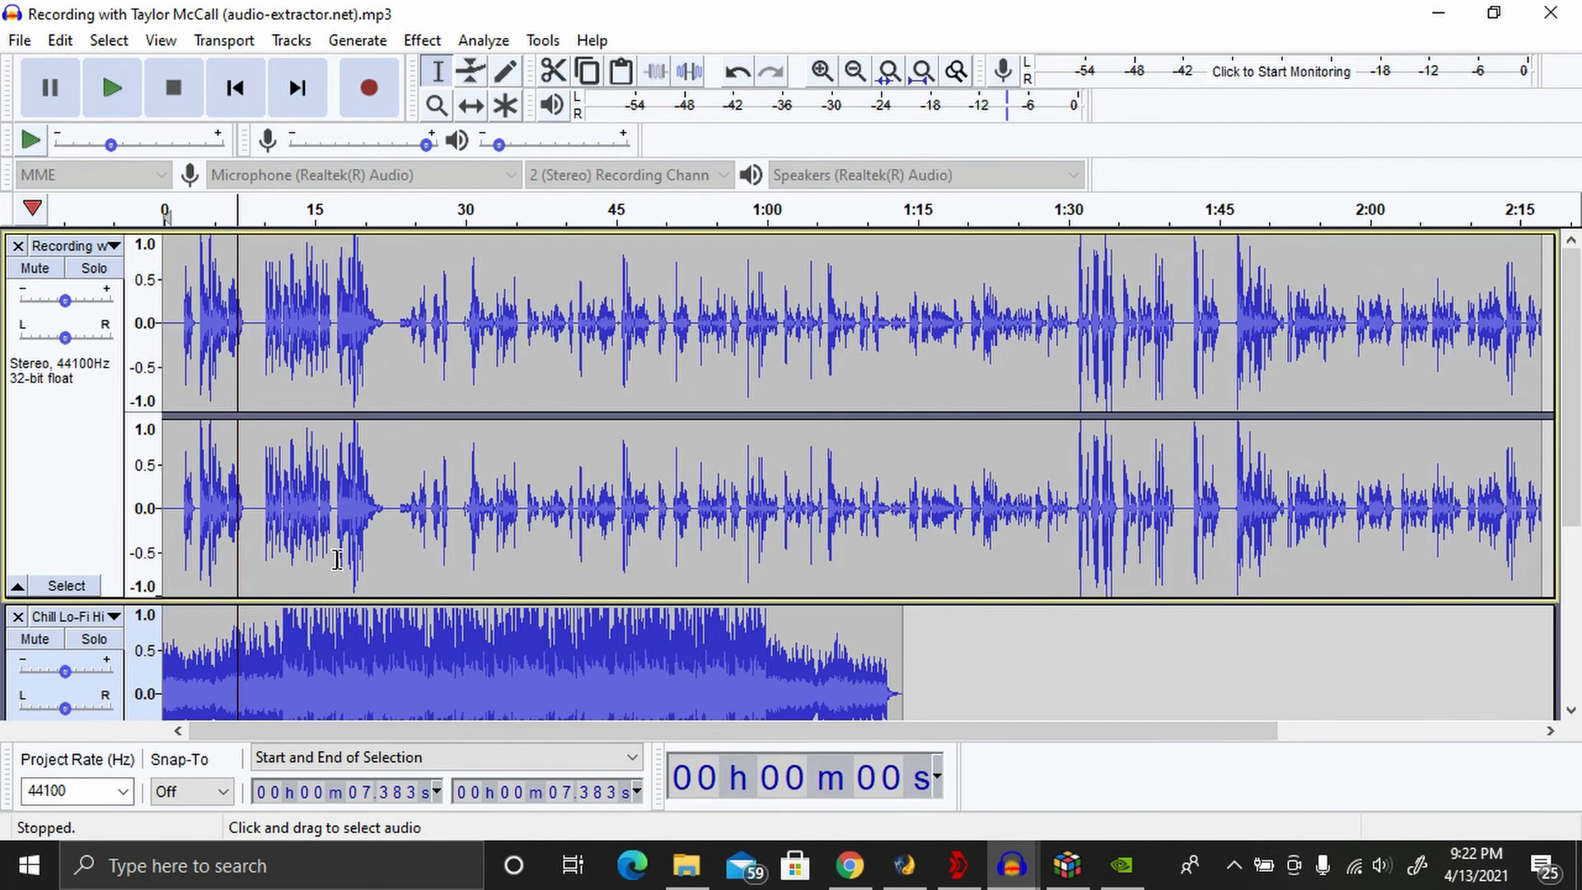
scroll(239, 387, down, 1)
scroll(263, 408, up, 1)
click(176, 296)
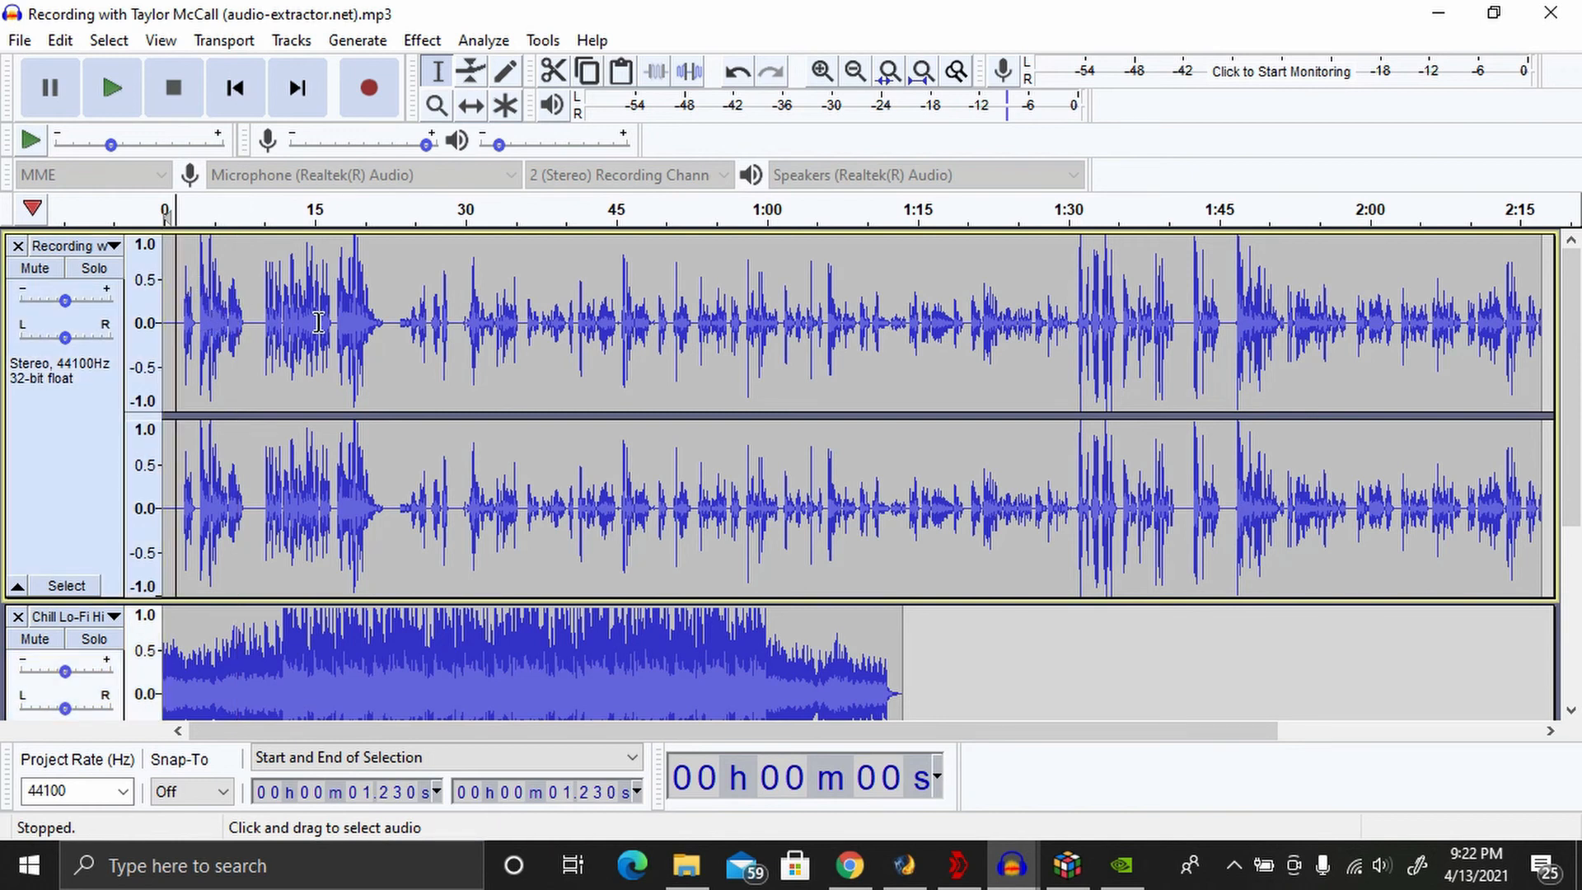
scroll(323, 379, down, 2)
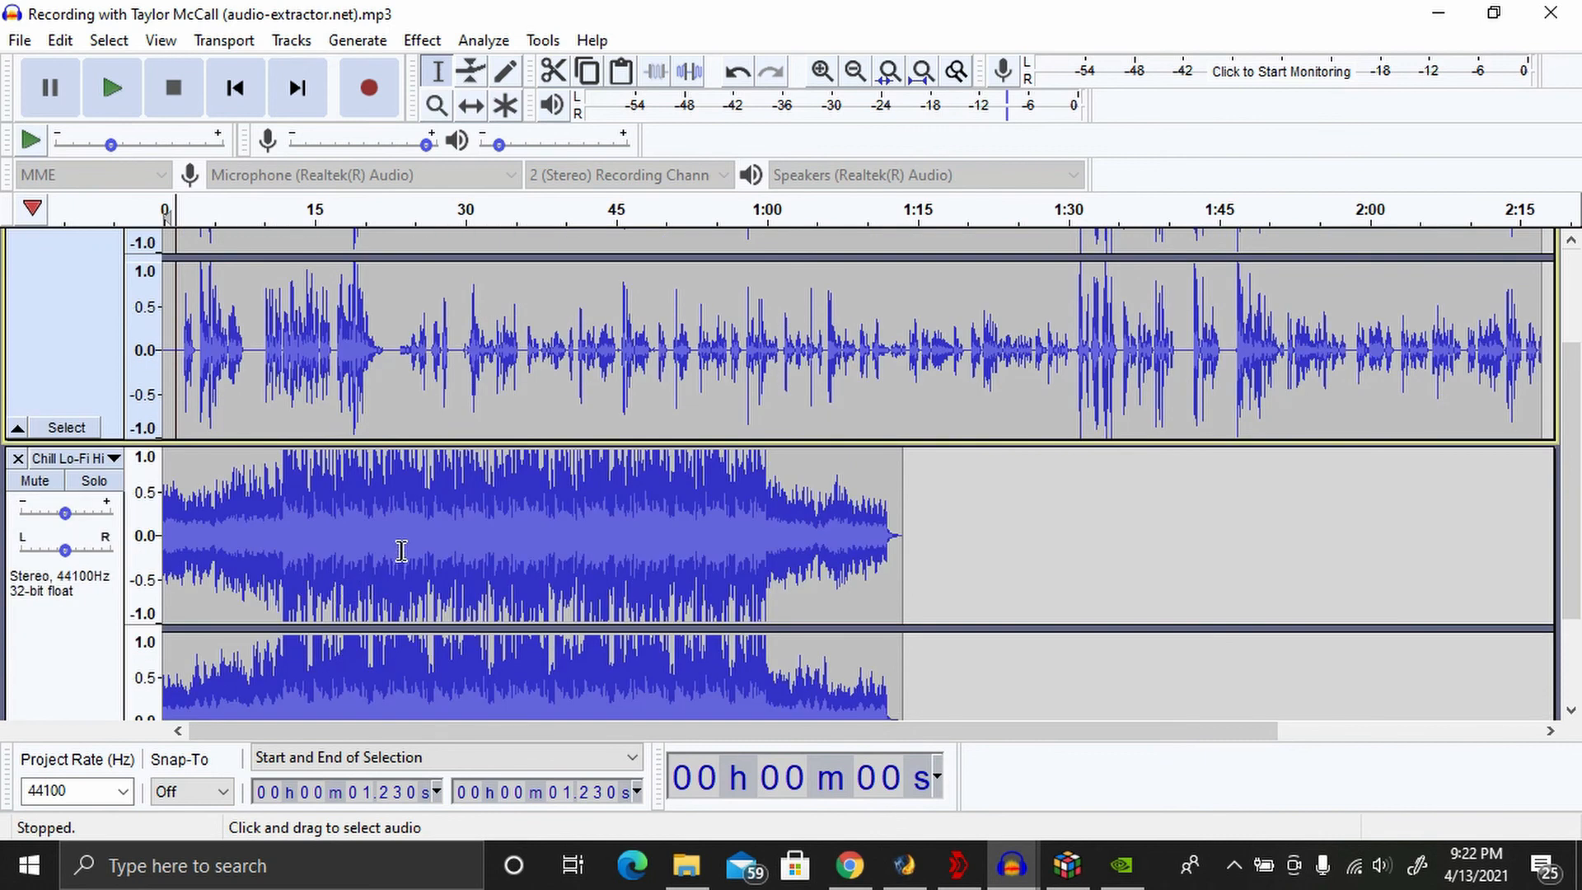
scroll(873, 610, up, 2)
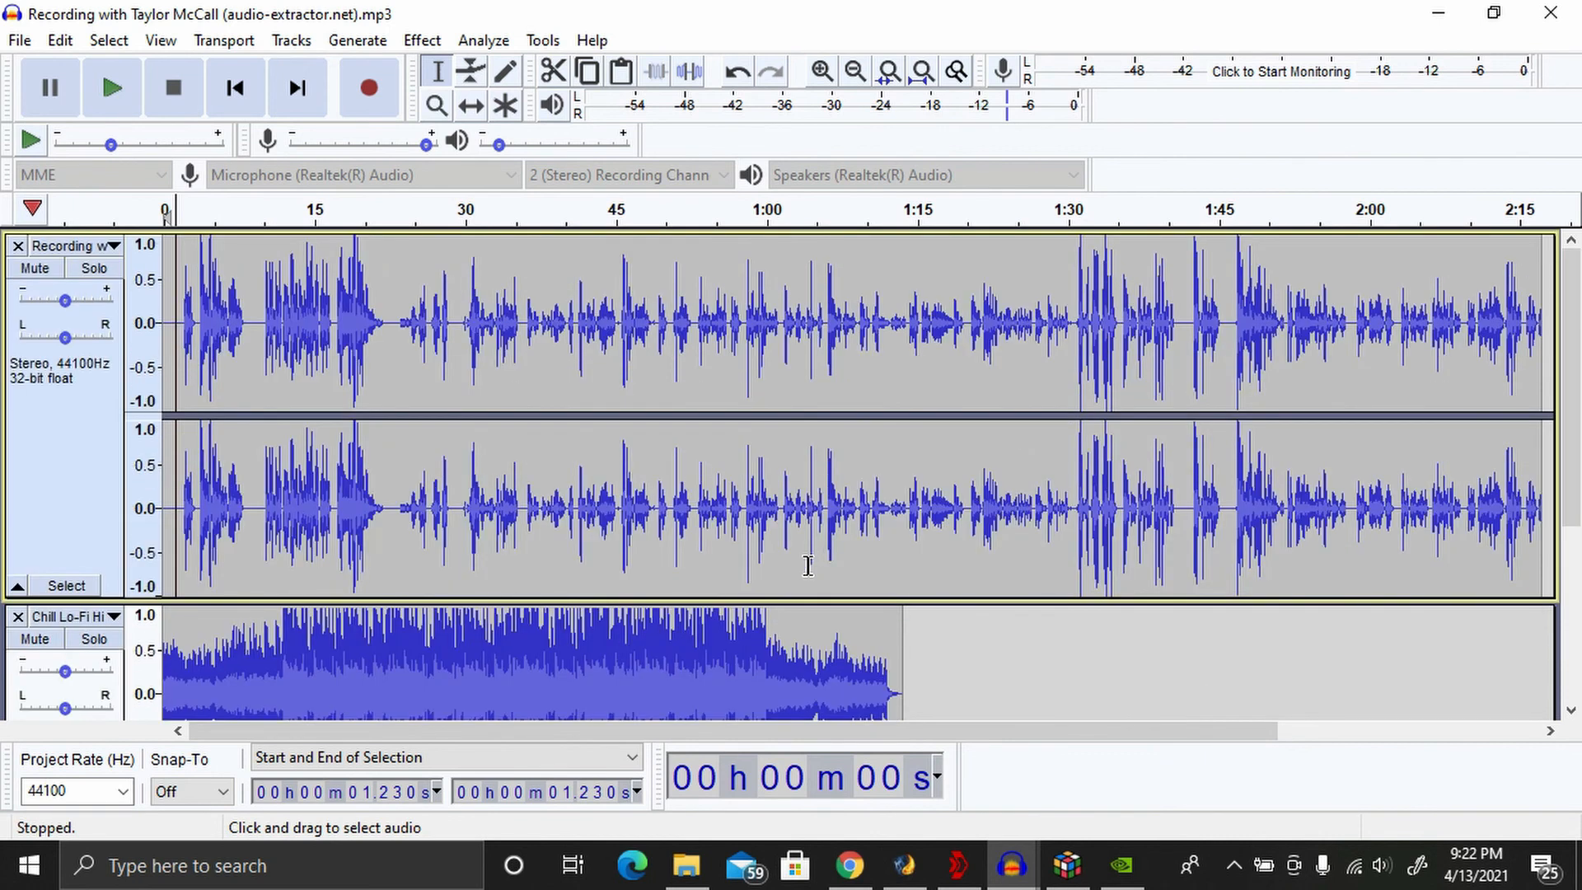
Select the whole imported music clip and lower its volume along its length with the Envelope tool.
scroll(799, 565, down, 1)
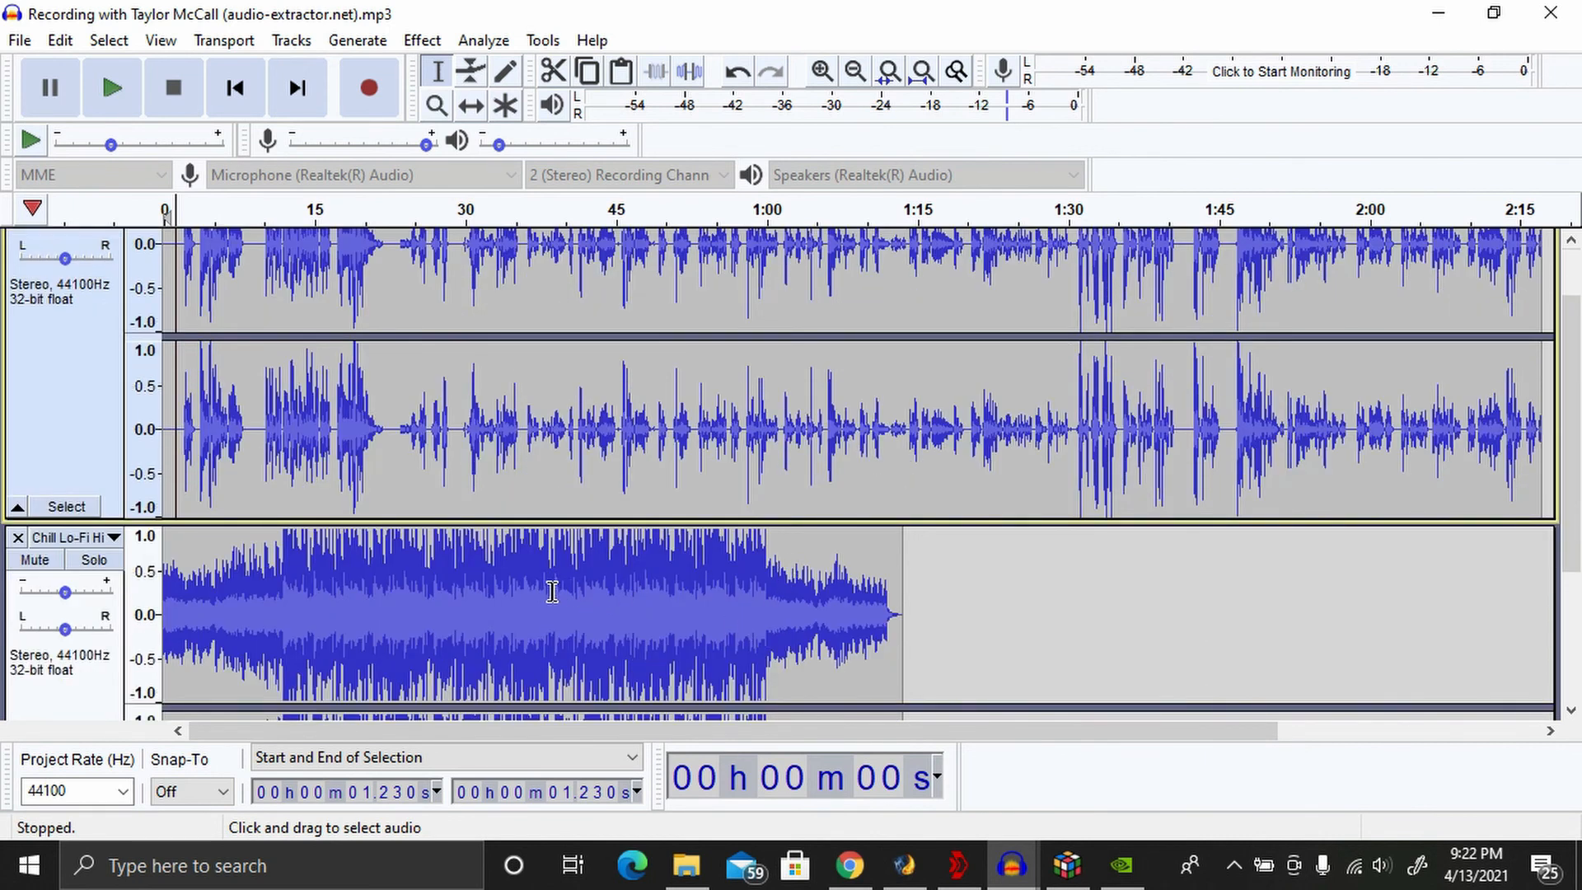
scroll(543, 590, down, 2)
click(527, 590)
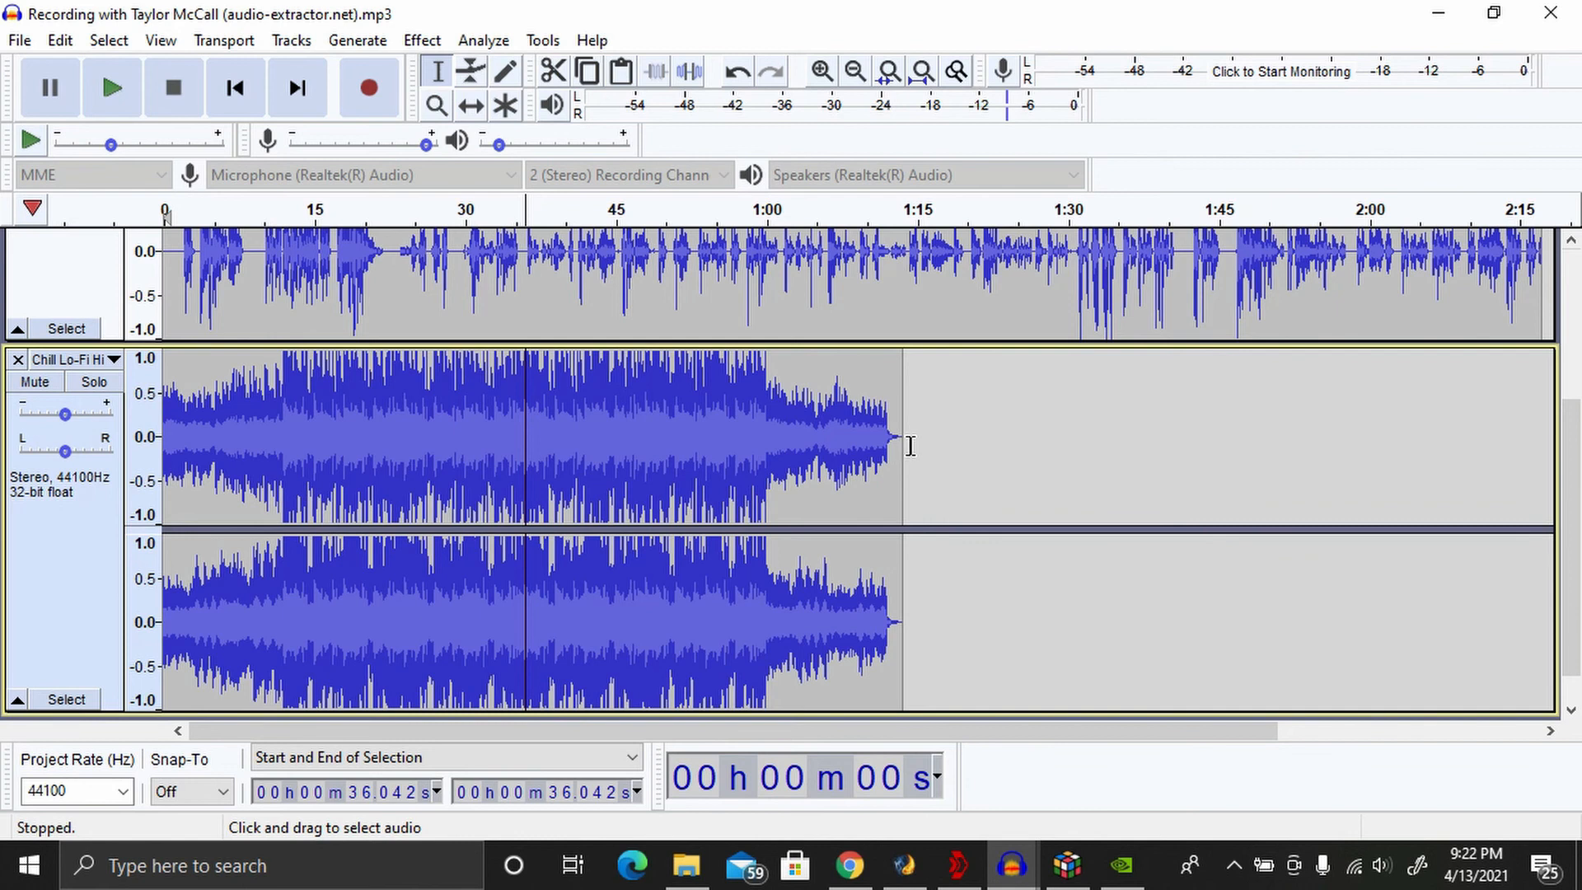
double_click(874, 440)
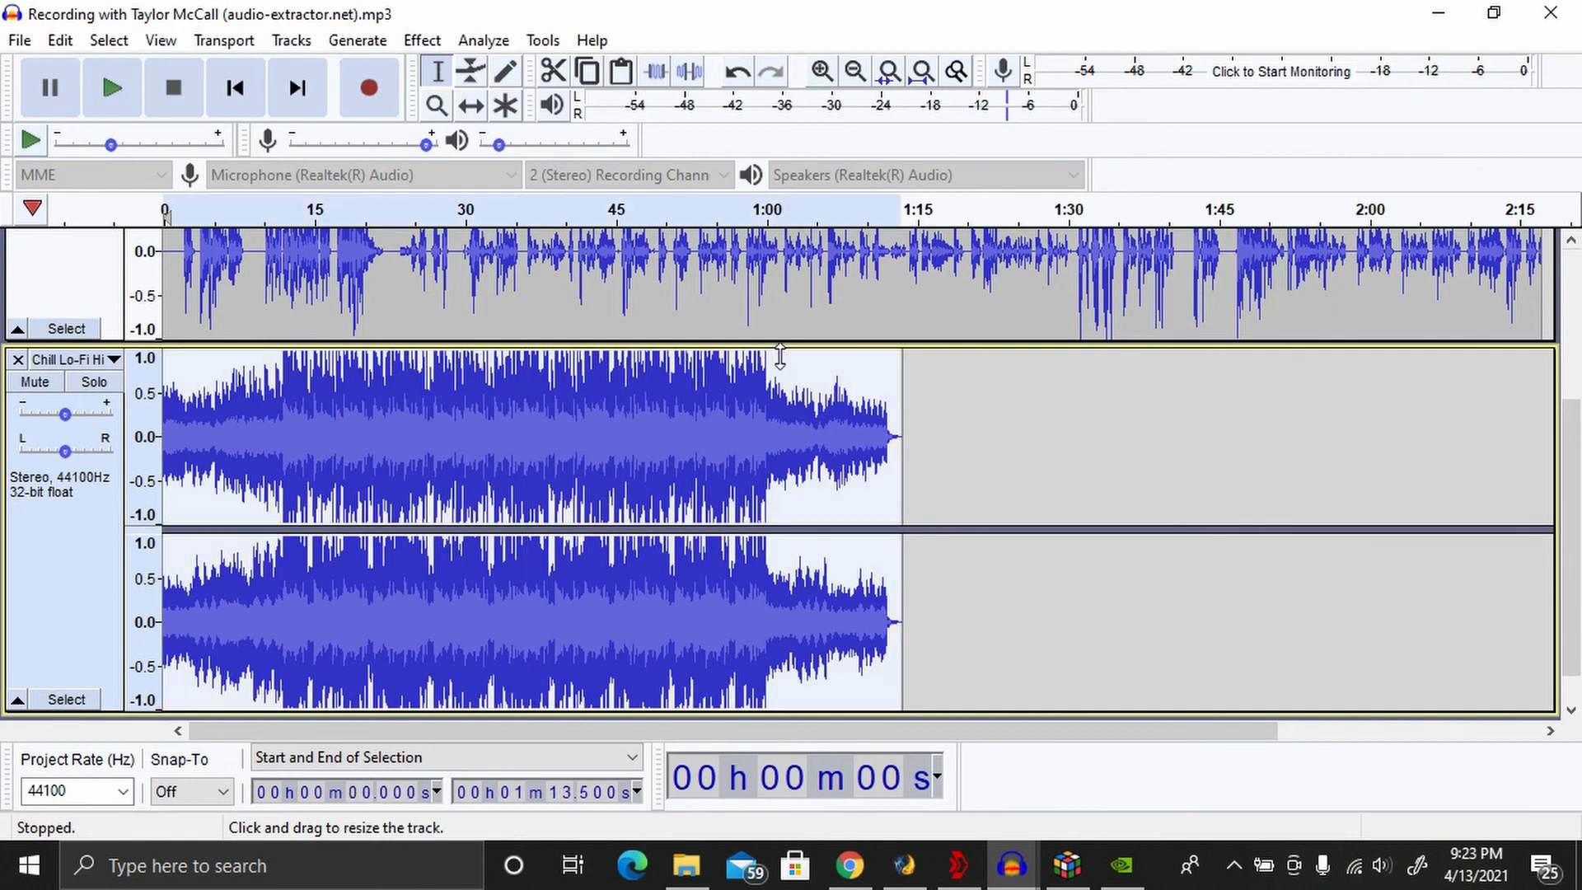
click(471, 73)
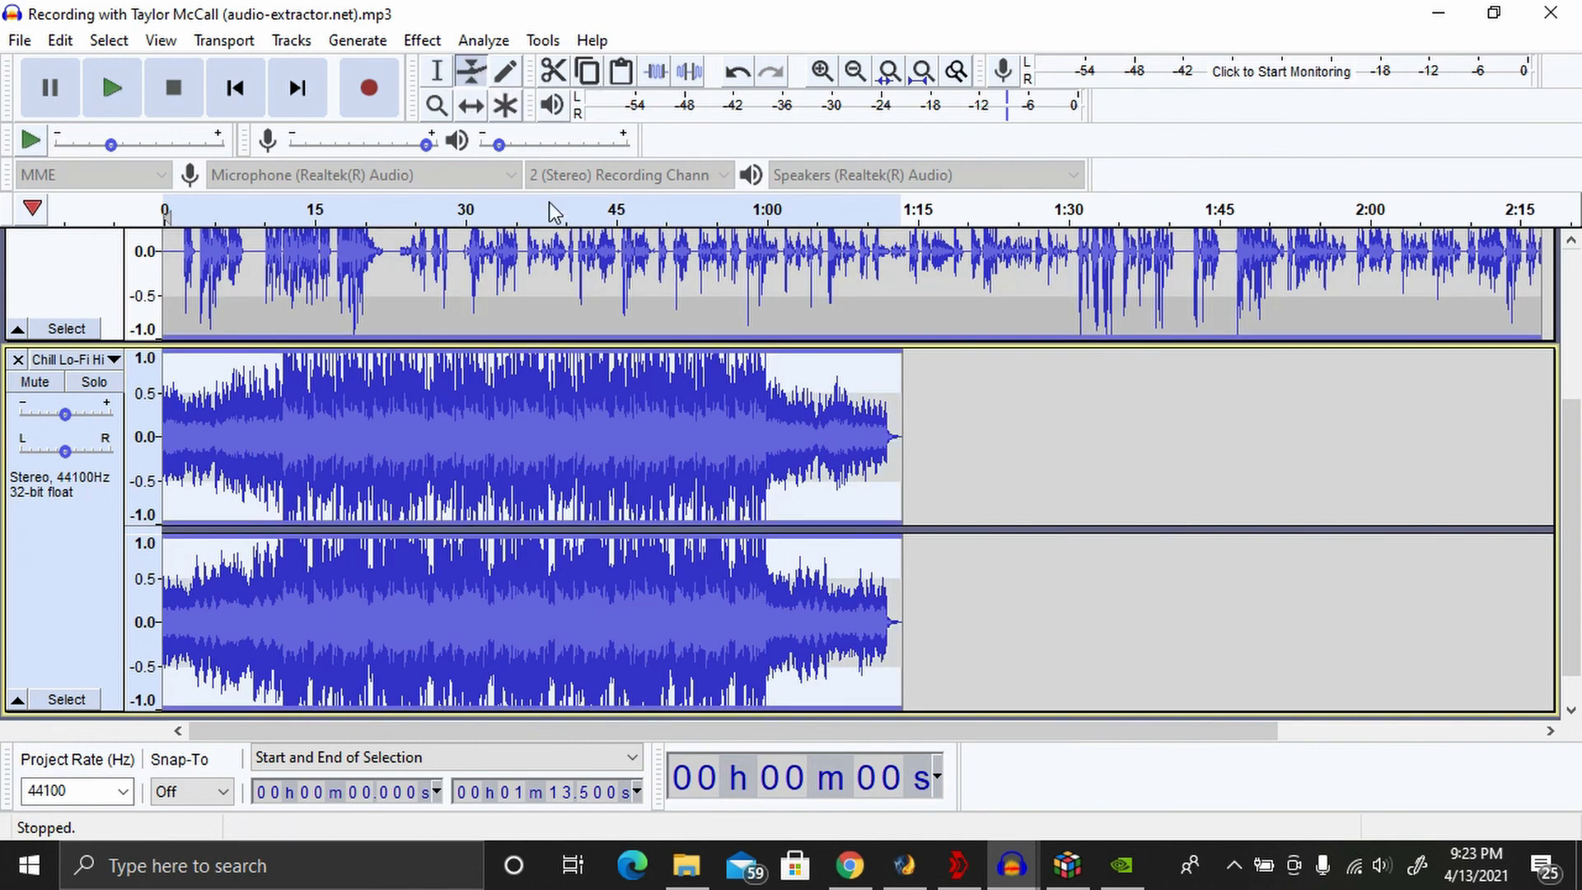
drag(590, 368, 579, 432)
scroll(536, 424, up, 5)
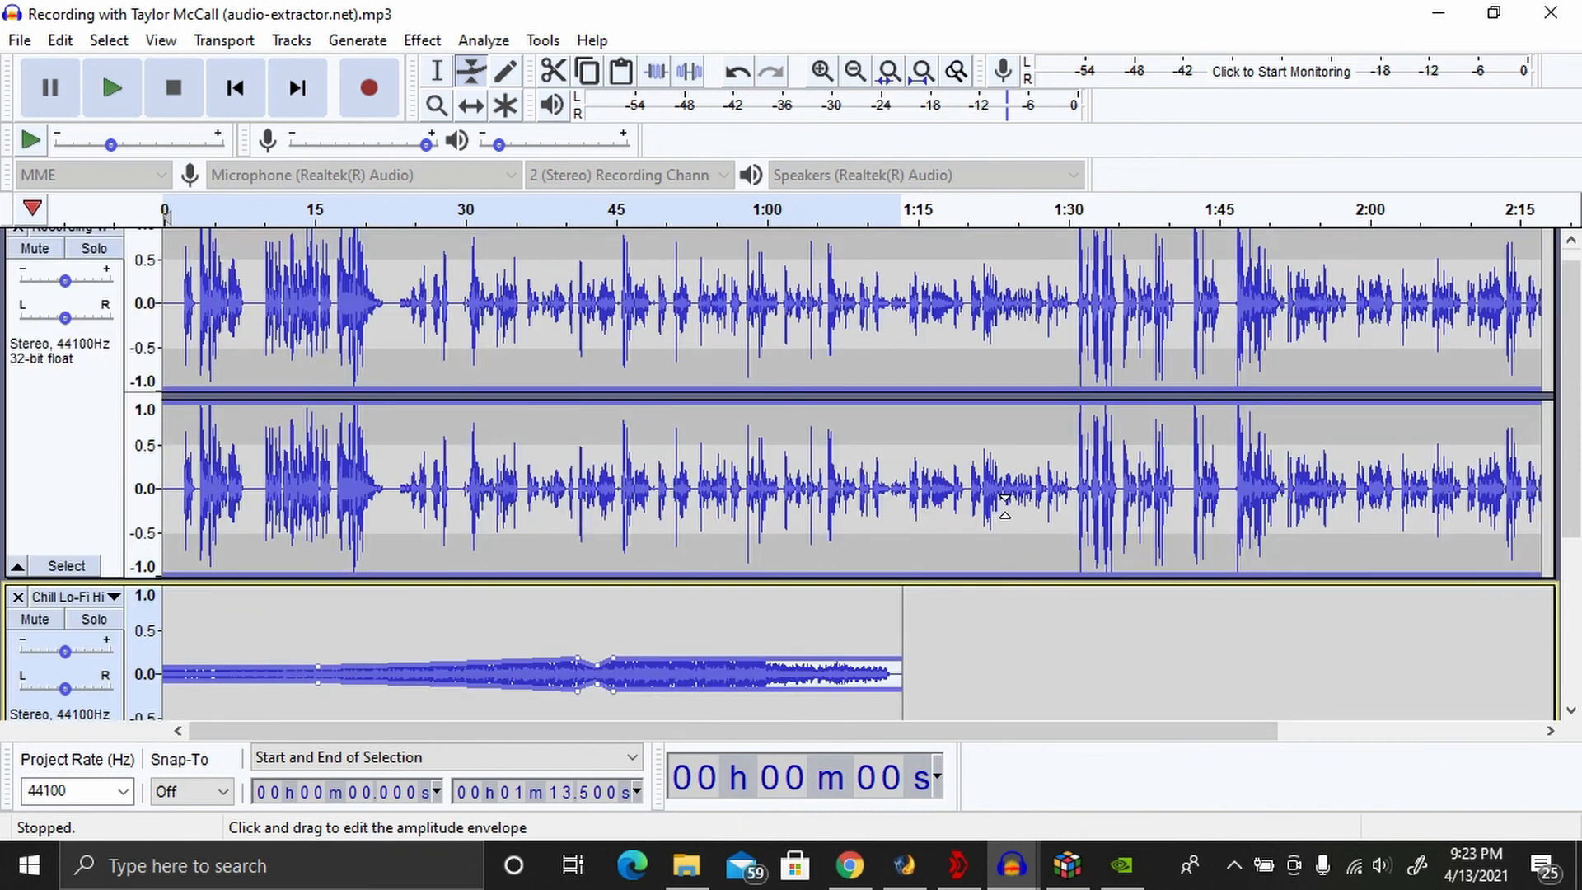